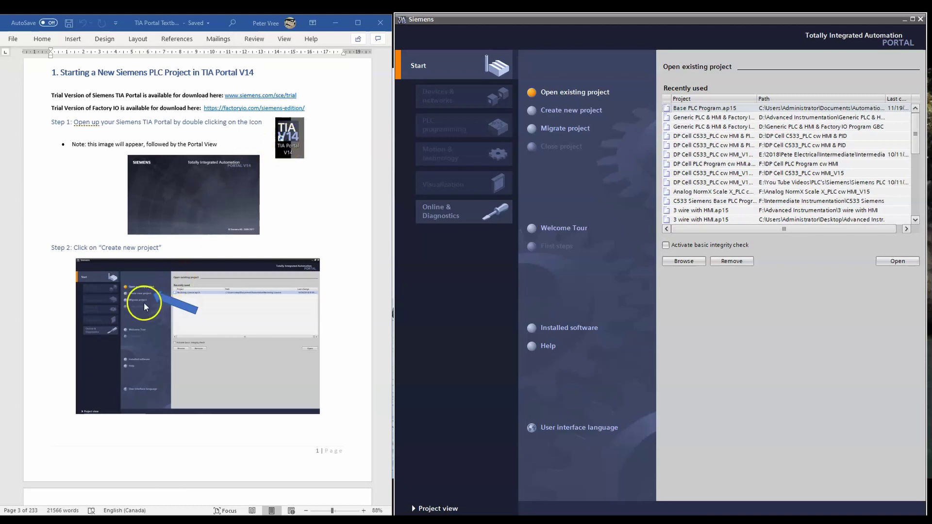
# Create a new project named "Base PLC Program testb".
pyautogui.click(567, 112)
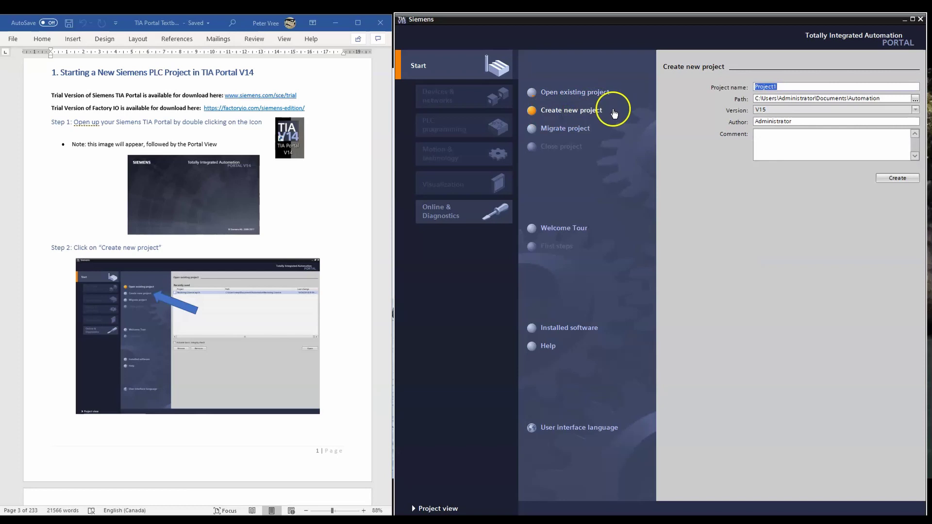
pyautogui.click(324, 253)
pyautogui.scroll(-15, 323, 254)
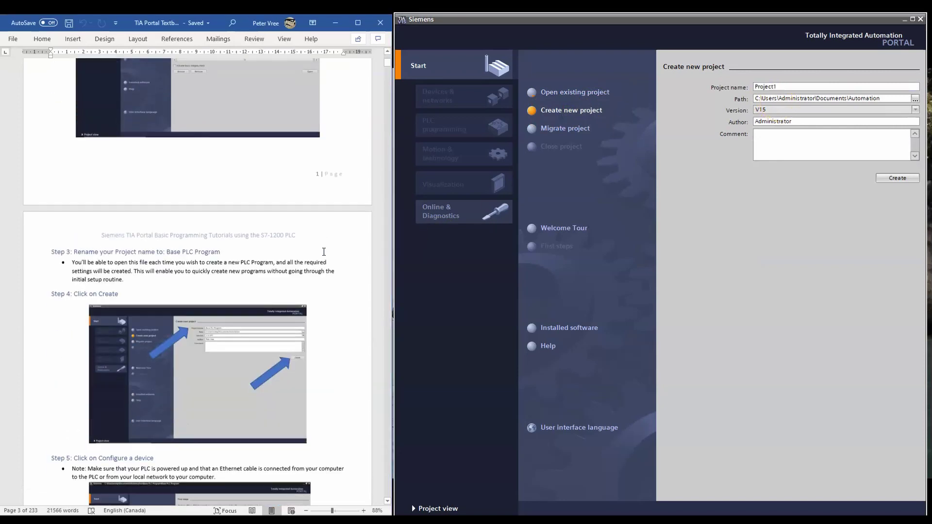
pyautogui.doubleClick(767, 89)
pyautogui.write('Base PLC Pro')
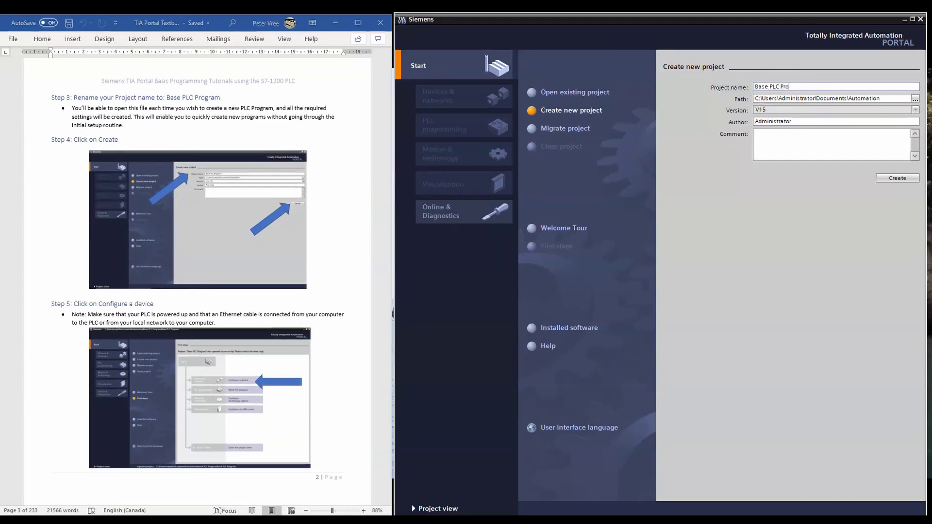
pyautogui.write('gram')
pyautogui.write('testb')
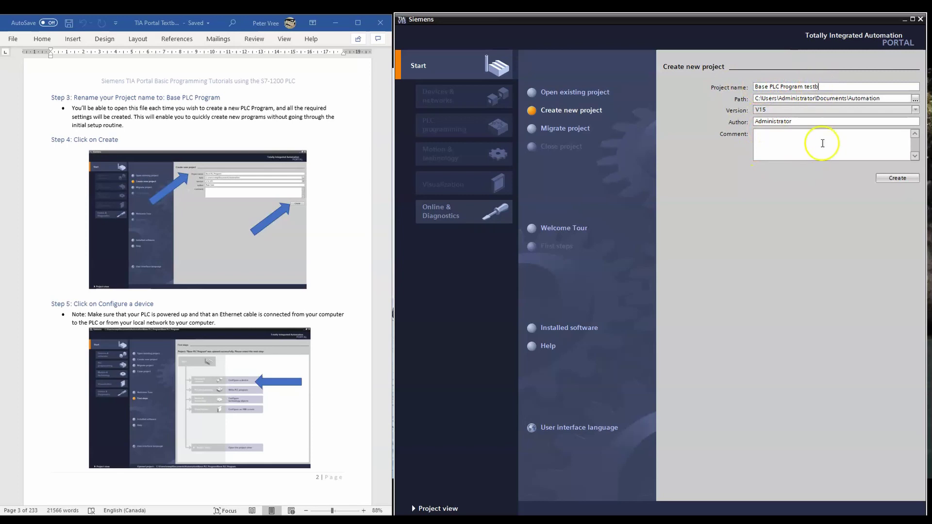
pyautogui.click(888, 180)
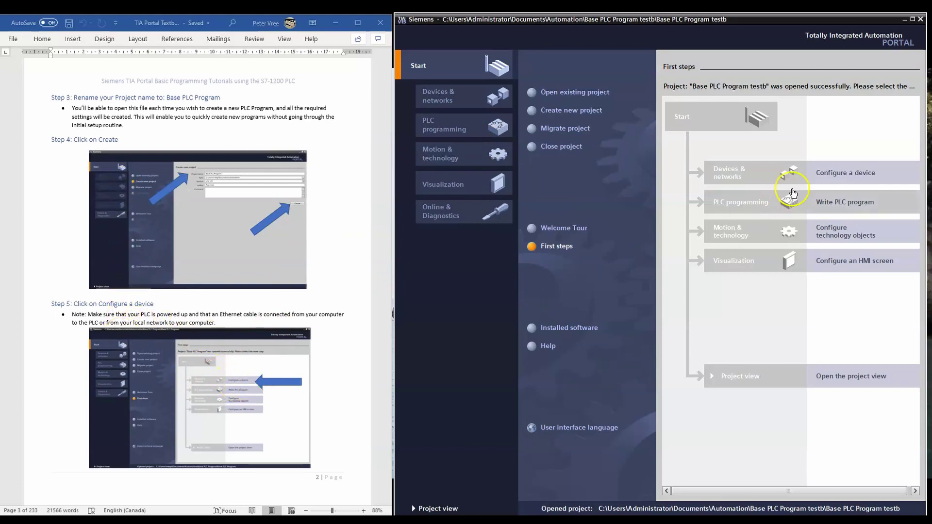
# Start configuring a device by adding a new one and choose Controllers as its category.
pyautogui.click(851, 177)
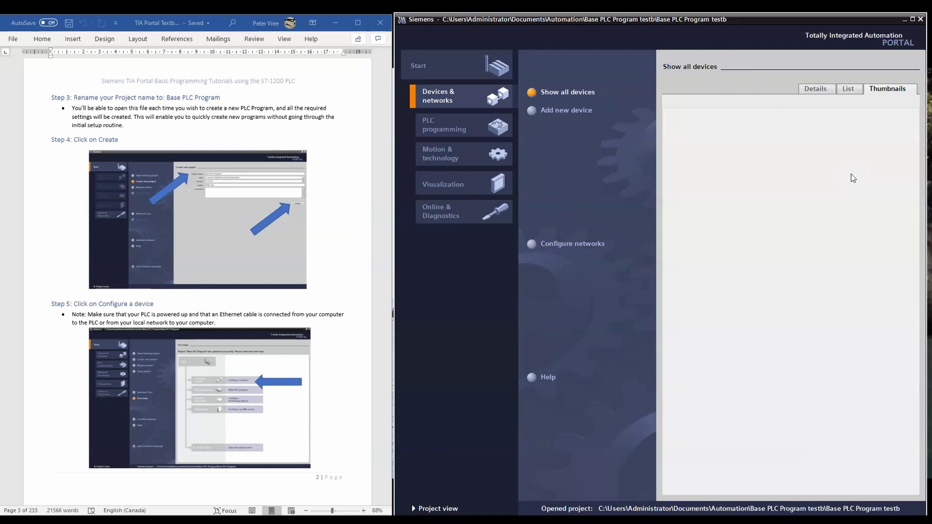
pyautogui.scroll(-5, 275, 226)
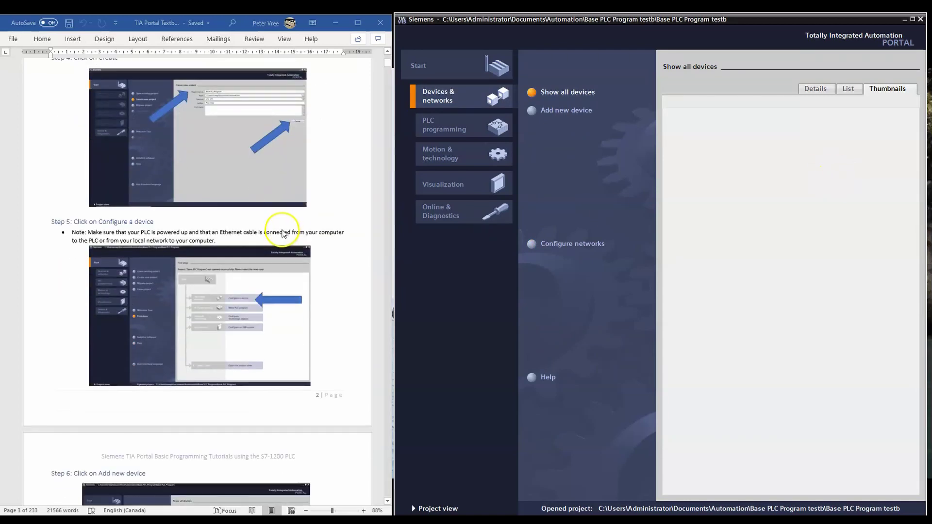
pyautogui.scroll(-5, 285, 232)
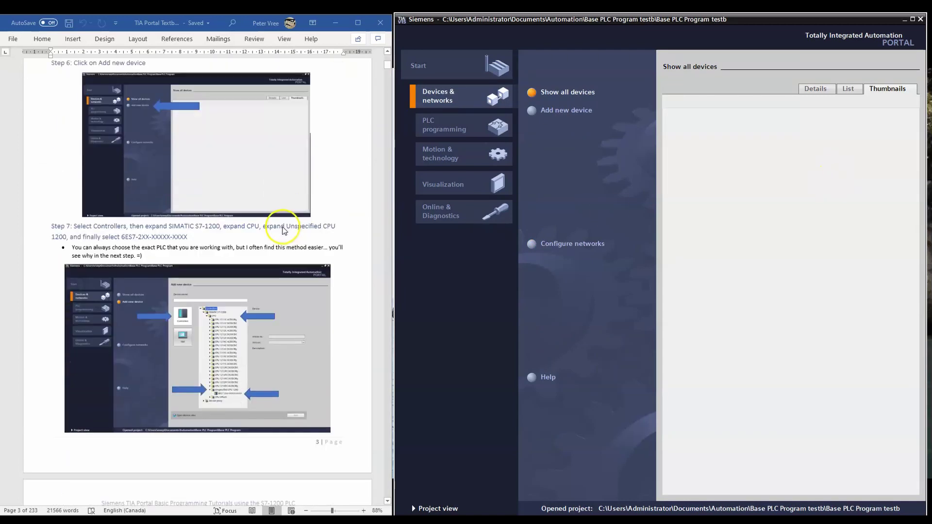
pyautogui.click(570, 114)
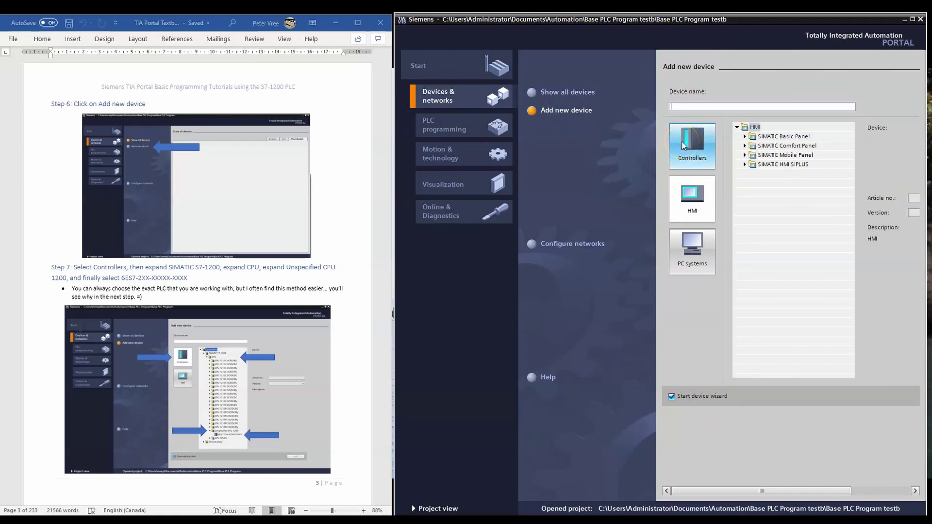
pyautogui.click(692, 209)
pyautogui.click(696, 270)
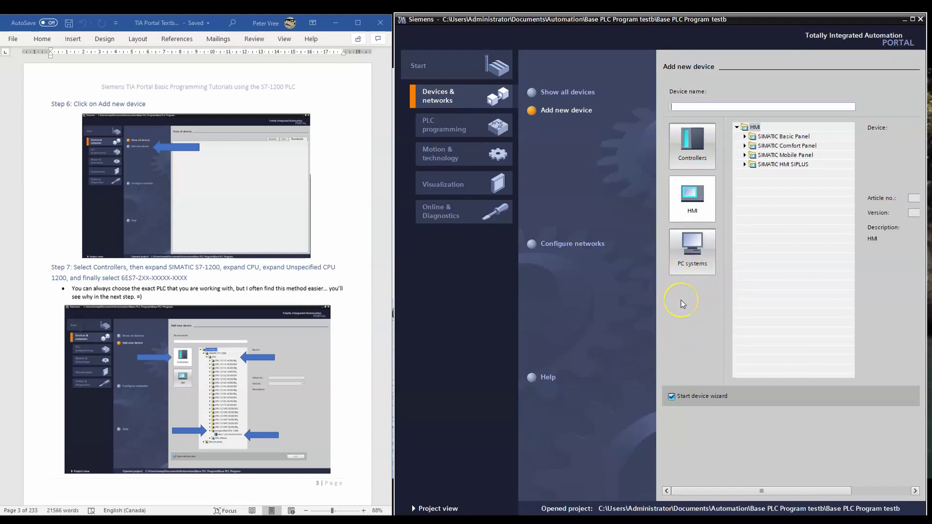
pyautogui.click(692, 155)
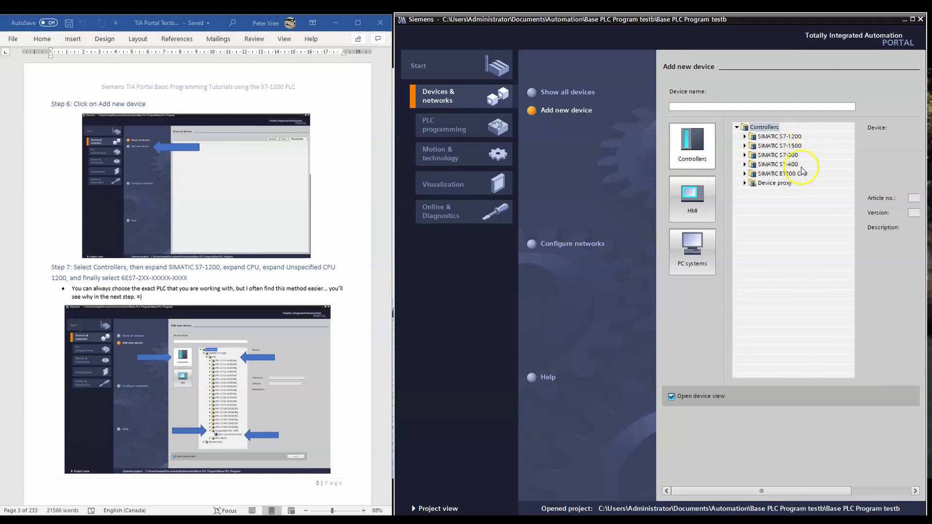
# Add the unspecified SIMATIC S7-1200 CPU 6ES7 2XX-XXXXX-XXXX to the project.
pyautogui.click(745, 137)
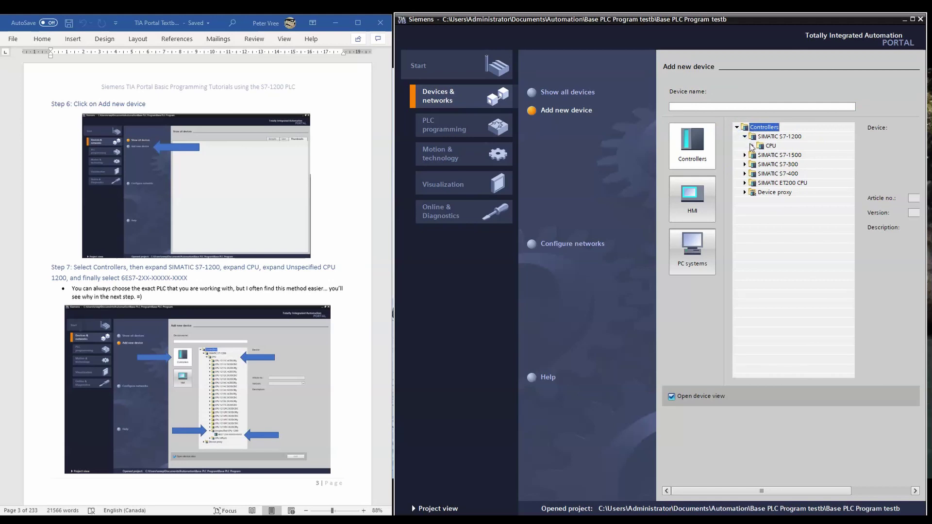
pyautogui.click(752, 147)
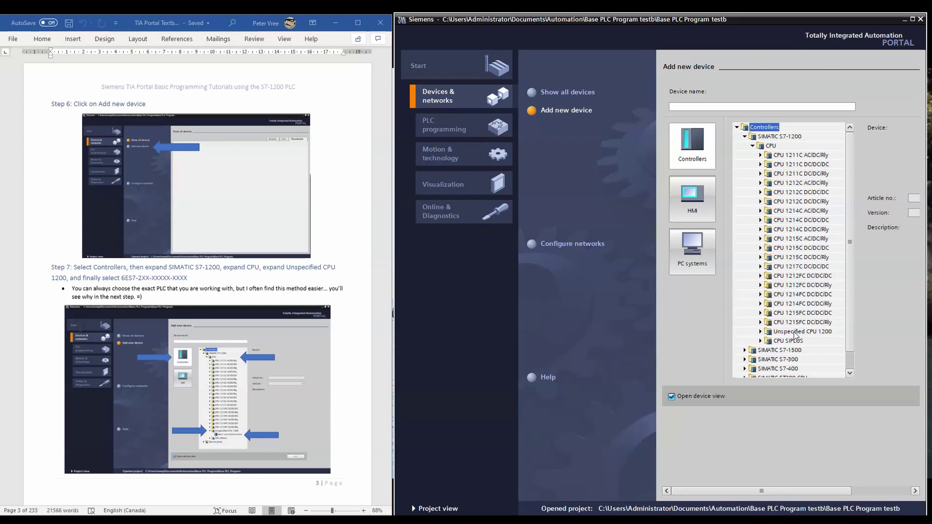
pyautogui.click(761, 334)
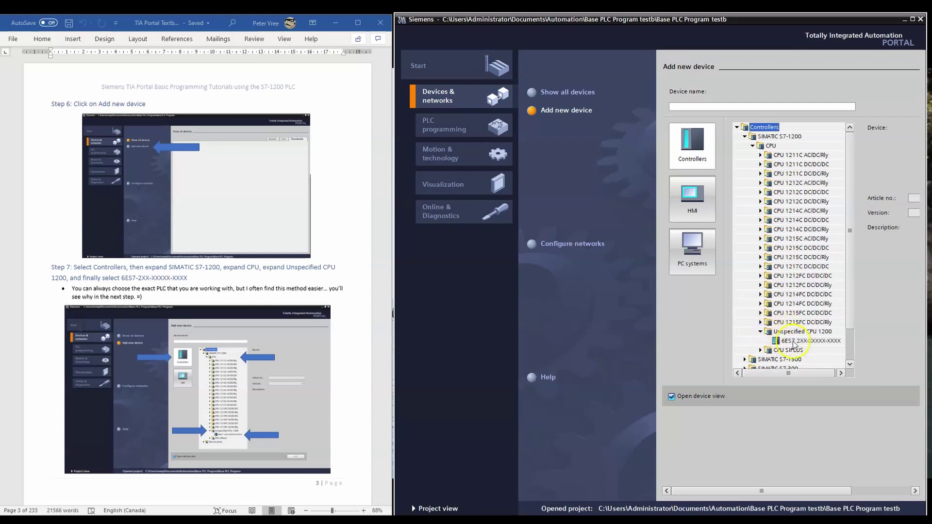
pyautogui.click(796, 342)
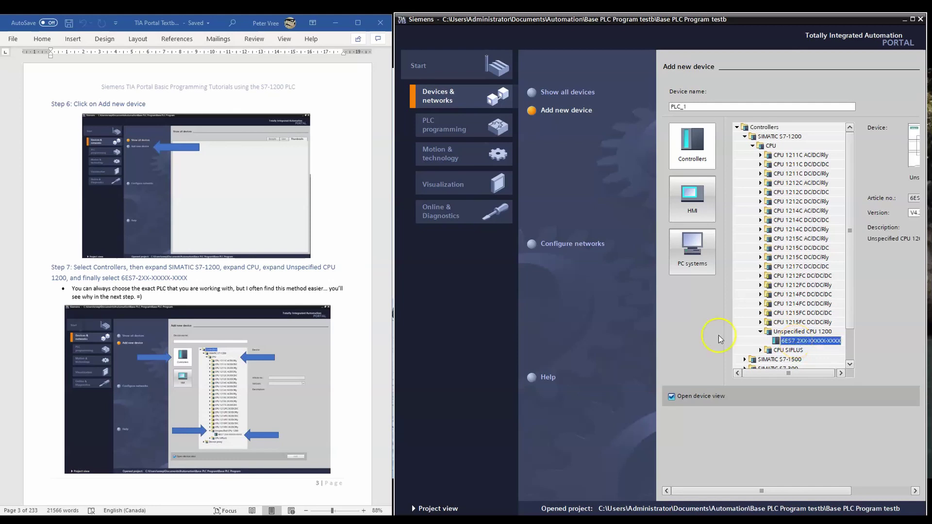
pyautogui.scroll(-3, 330, 339)
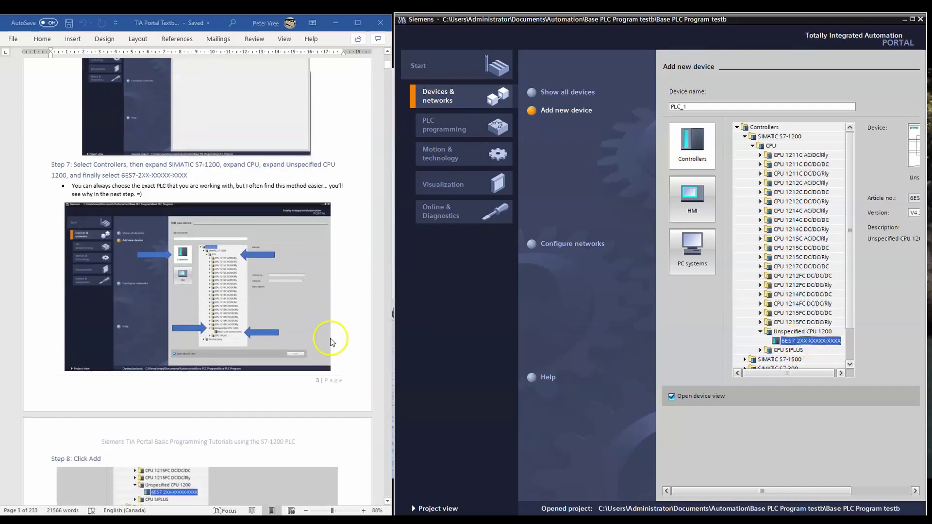
pyautogui.scroll(-5, 330, 337)
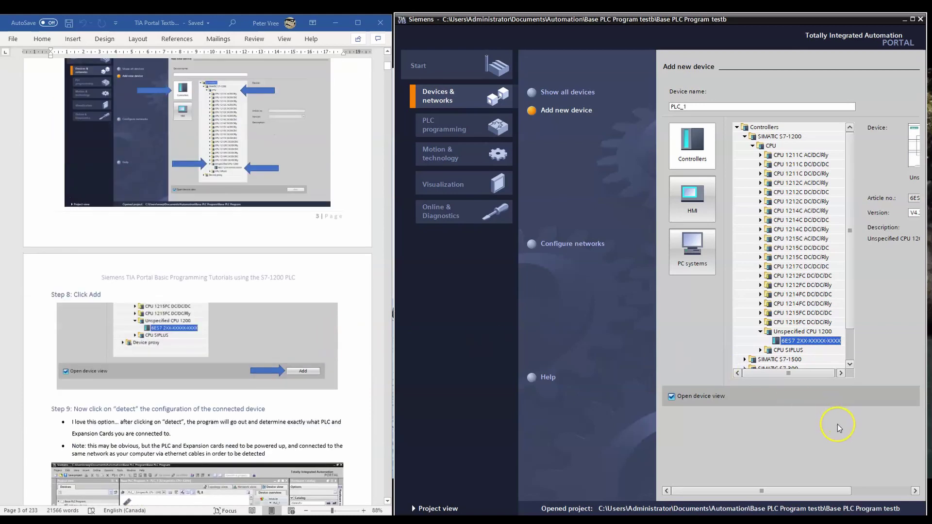
pyautogui.moveTo(816, 491); pyautogui.dragTo(884, 492)
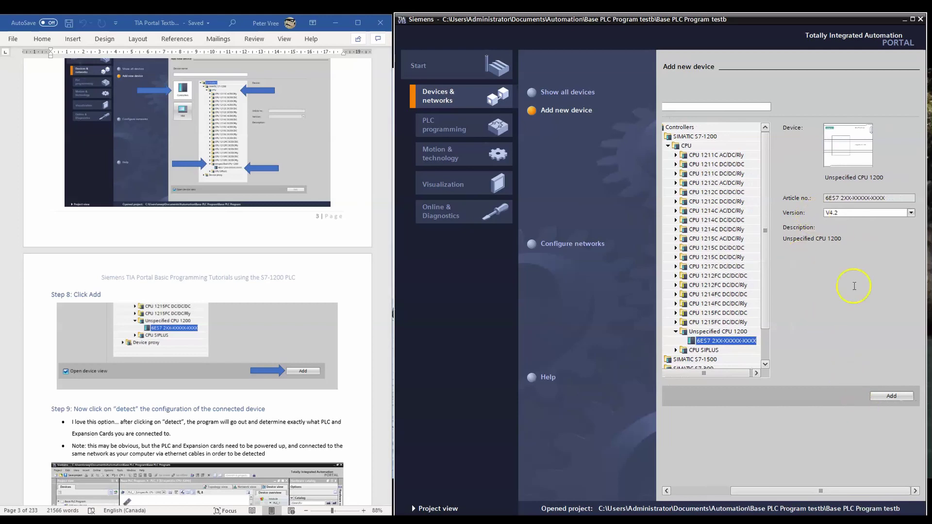
pyautogui.click(886, 397)
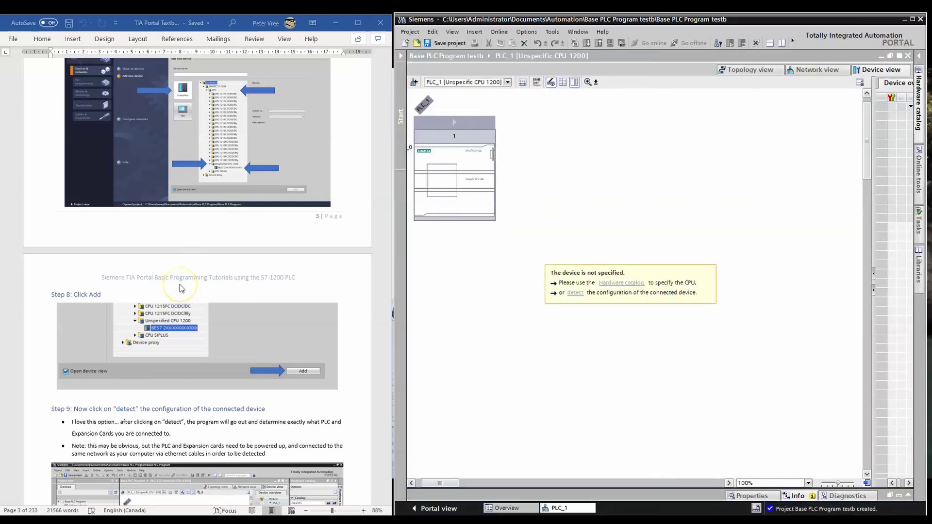
# Start detecting the connected device's configuration for the unspecified CPU, following Step 9 of the textbook.
pyautogui.click(180, 284)
pyautogui.scroll(-4, 179, 284)
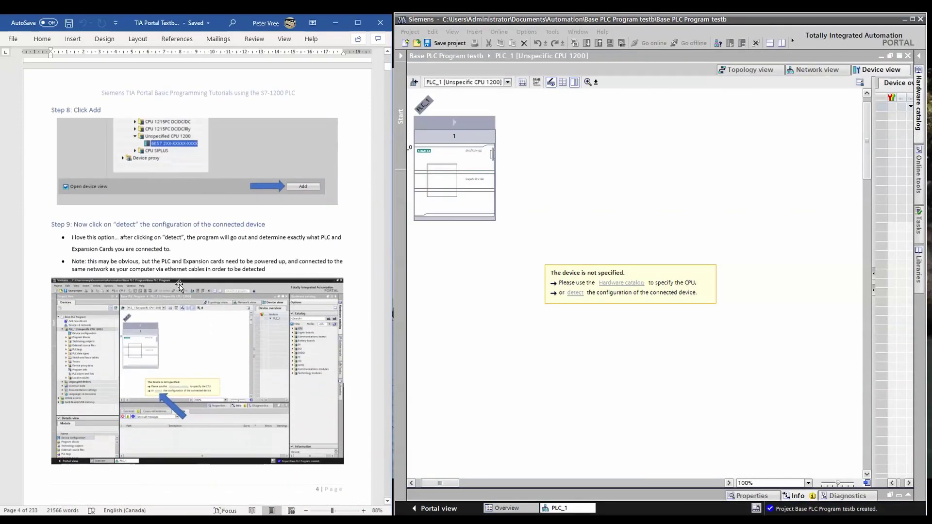
pyautogui.scroll(-1, 180, 285)
pyautogui.moveTo(73, 216); pyautogui.dragTo(233, 230)
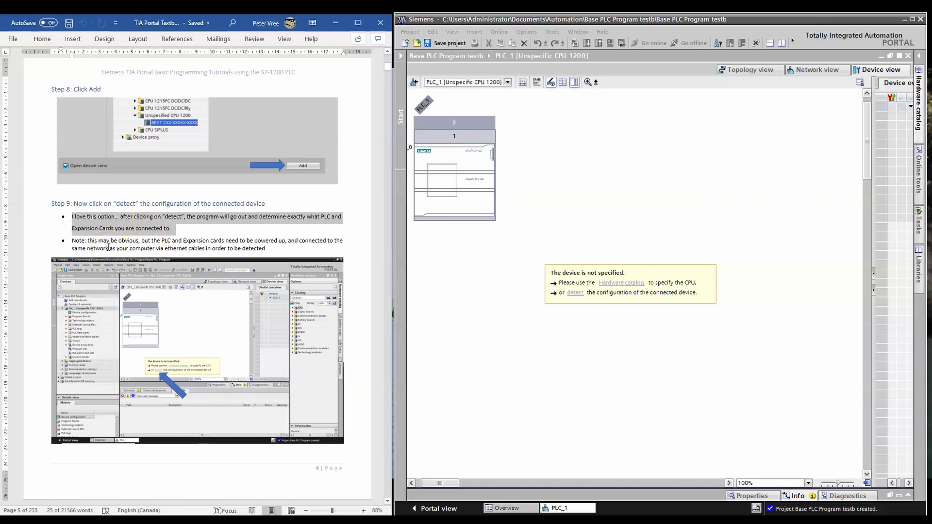
pyautogui.click(155, 262)
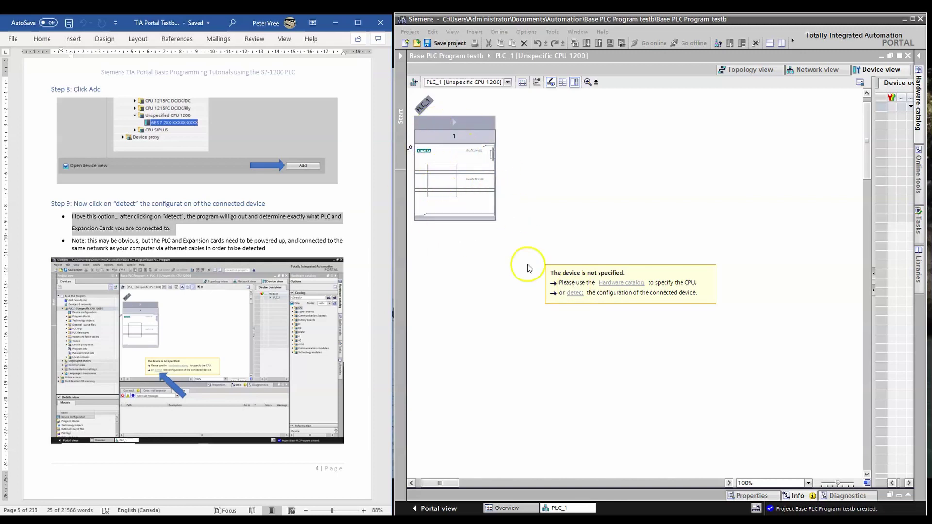
pyautogui.click(573, 292)
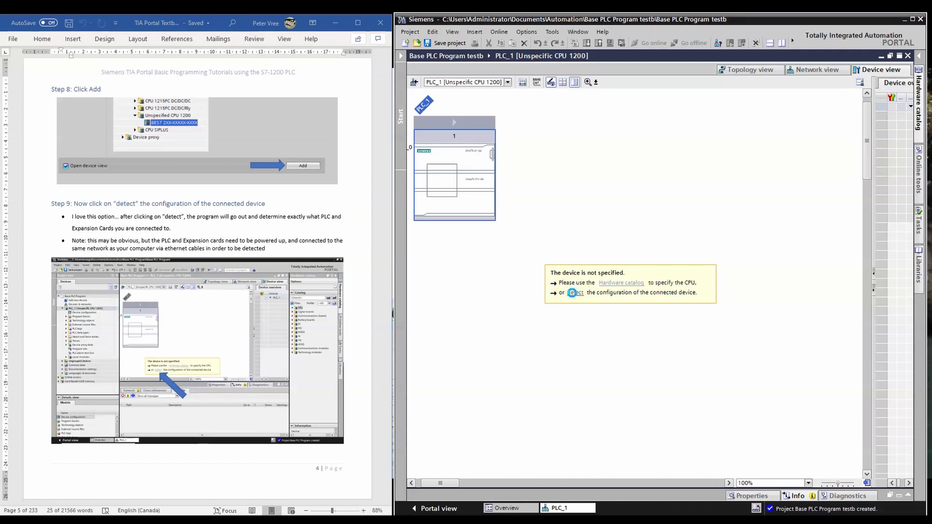
pyautogui.click(572, 292)
# Search for accessible devices with interface type PN/IE and the Intel(R) Ethernet Connection (4) I219-LM interface.
pyautogui.scroll(-10, 301, 239)
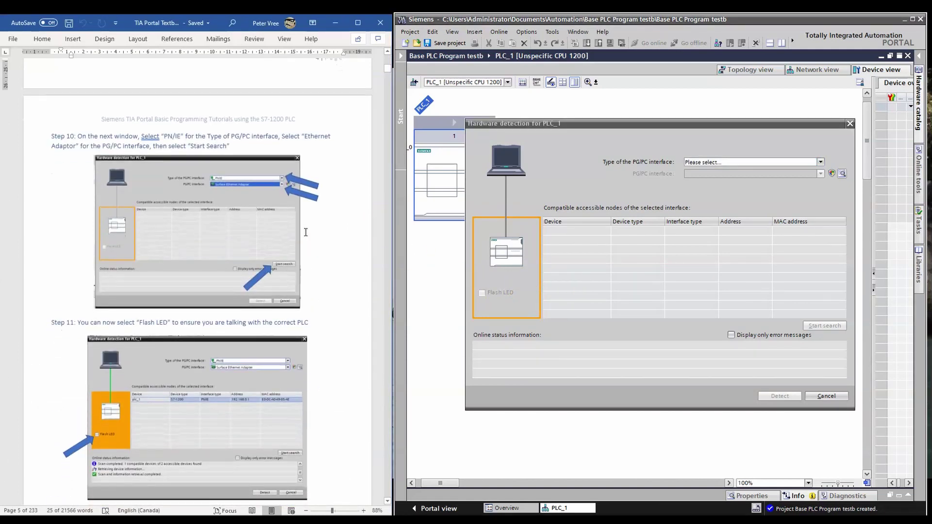
pyautogui.scroll(-2, 306, 232)
pyautogui.click(820, 162)
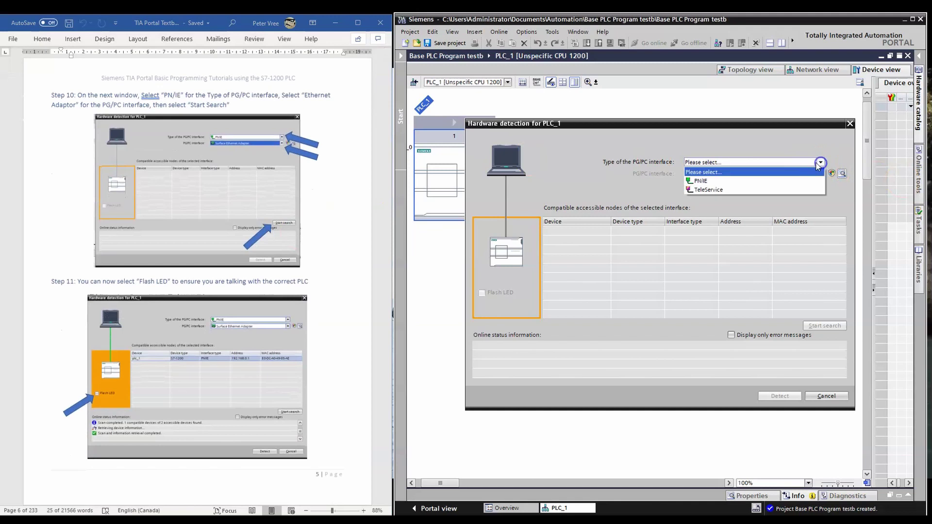
pyautogui.click(717, 181)
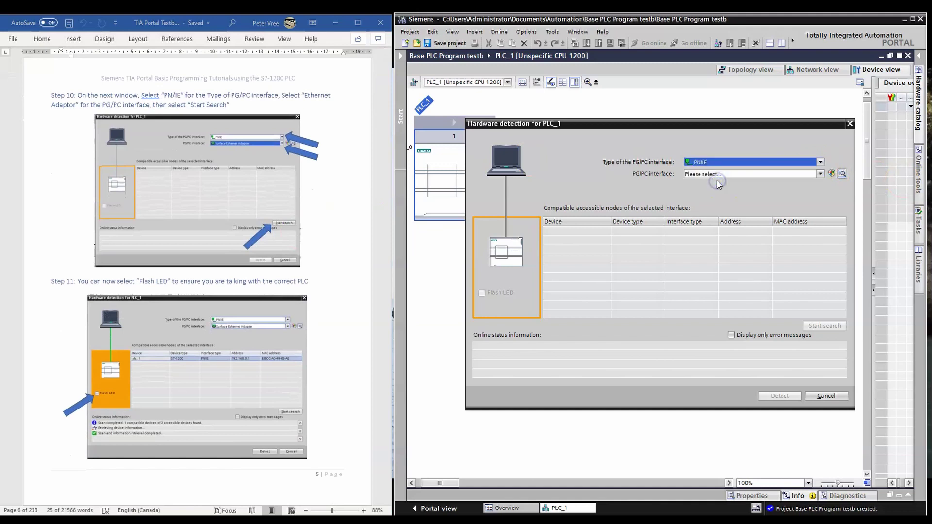
pyautogui.click(820, 173)
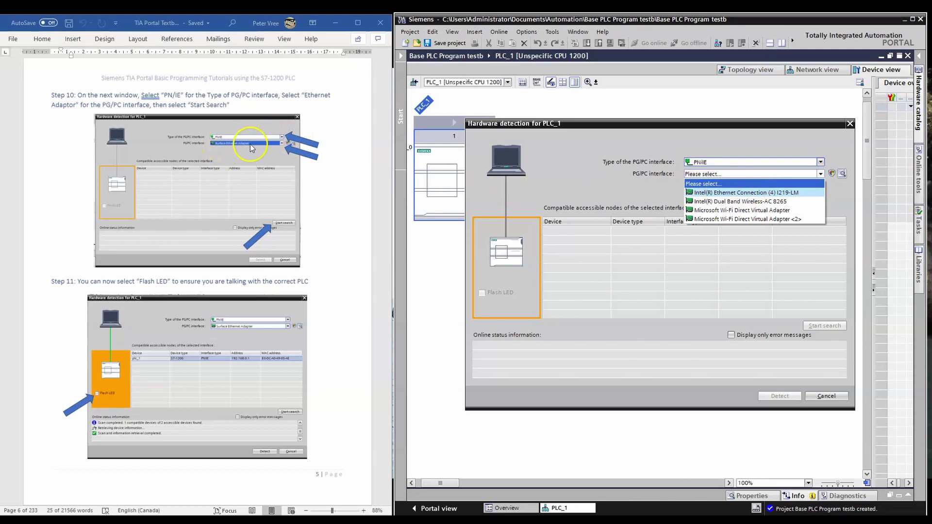
pyautogui.click(749, 193)
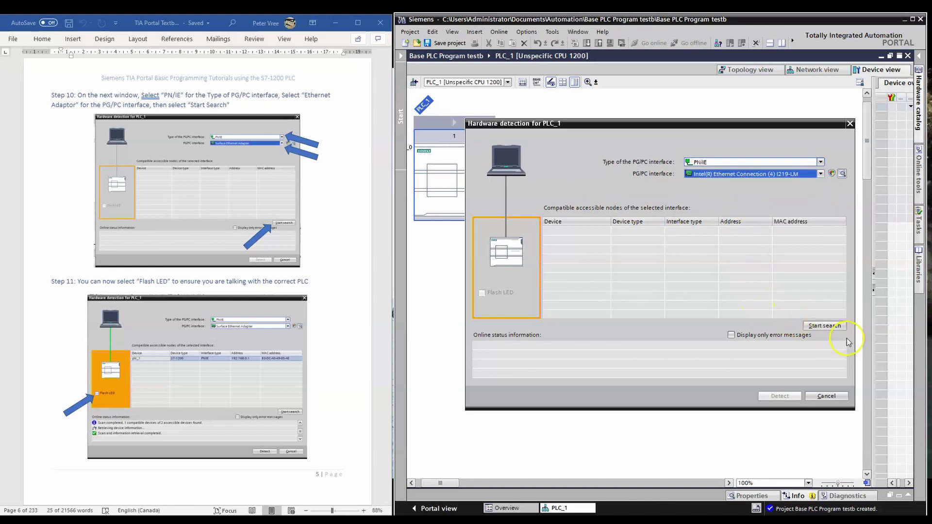
pyautogui.click(829, 326)
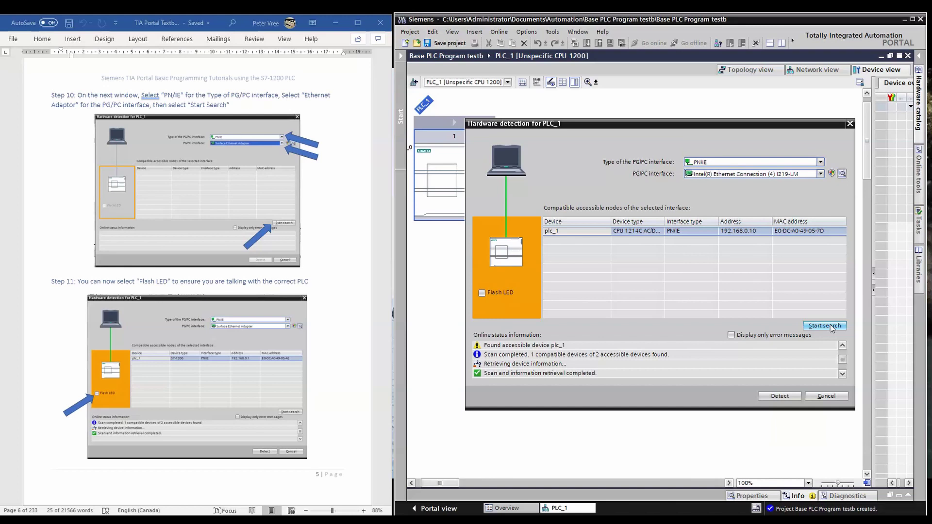
# Check the device type and IP address of the PLC found in the hardware detection.
pyautogui.click(664, 246)
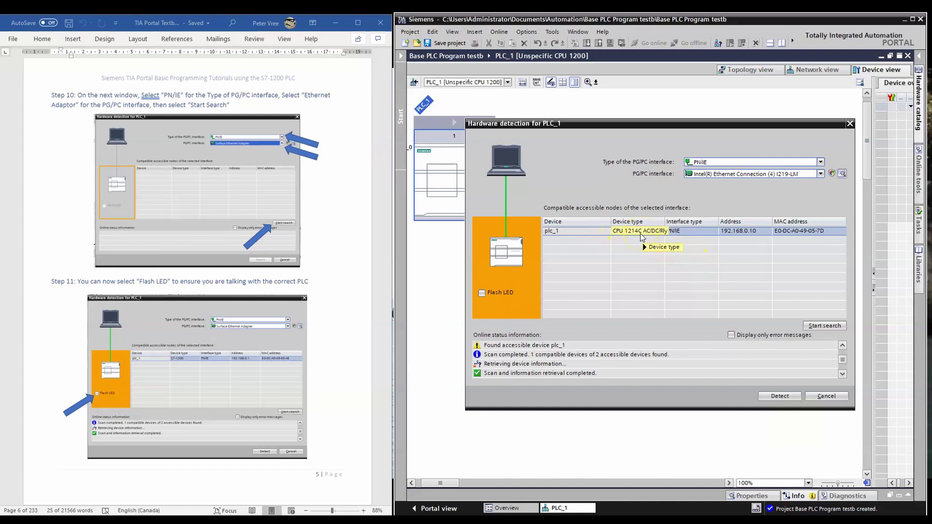
pyautogui.moveTo(640, 234)
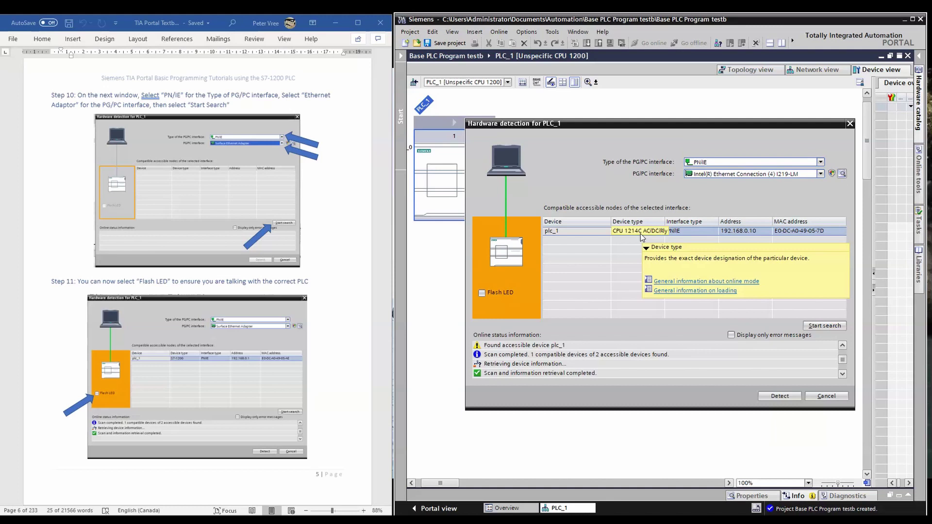
pyautogui.click(735, 234)
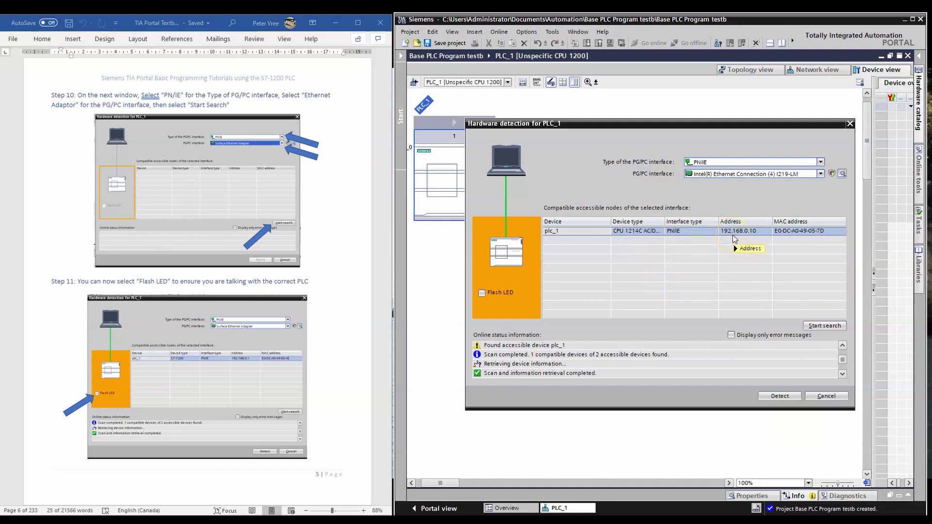
pyautogui.moveTo(733, 235)
# Flash the LED of the found PLC to identify it and switch the flashing off again.
pyautogui.click(482, 293)
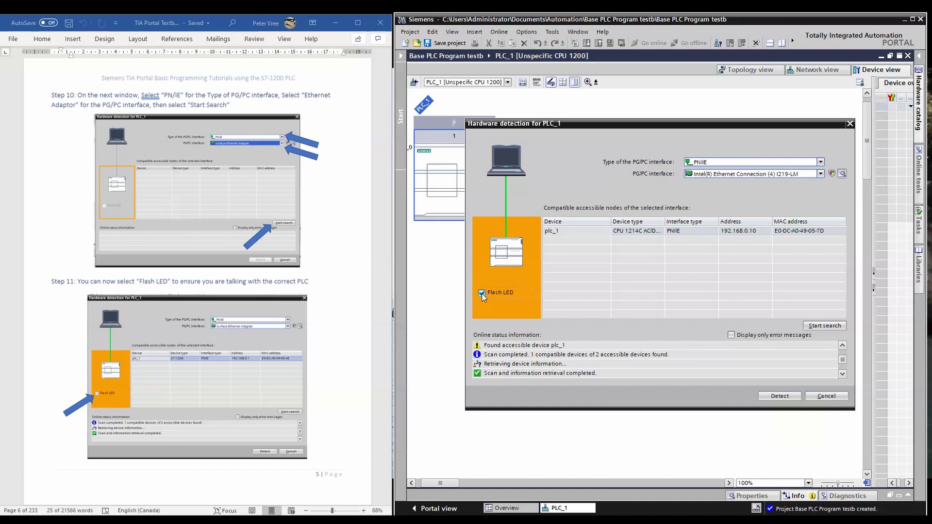
pyautogui.click(482, 293)
pyautogui.click(483, 293)
# Select the found plc_1 in the hardware detection and detect its configuration, following Step 12 of the textbook.
pyautogui.click(233, 333)
pyautogui.scroll(-10, 312, 330)
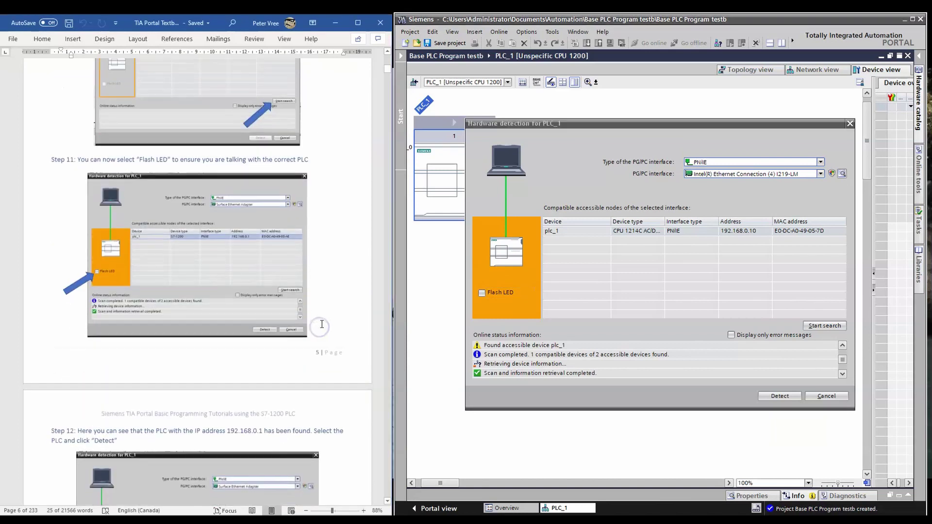
pyautogui.scroll(-1, 312, 321)
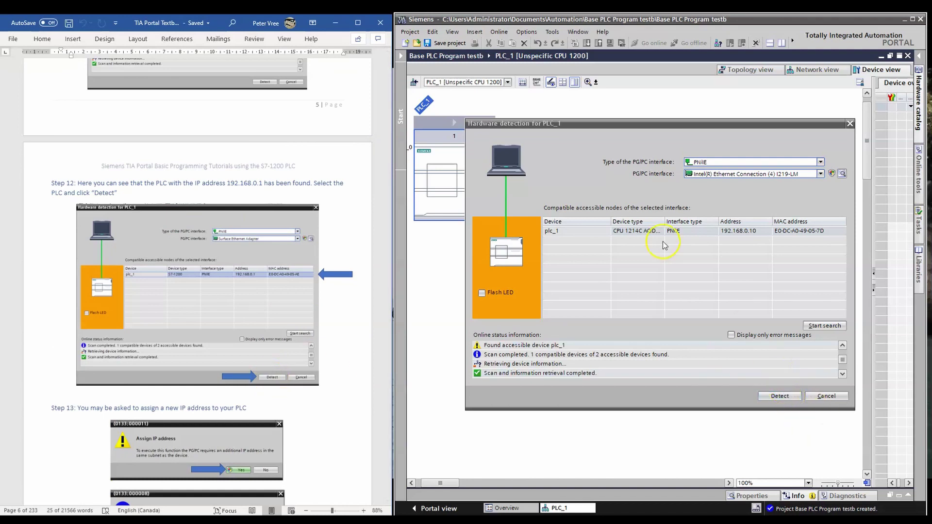
pyautogui.click(672, 231)
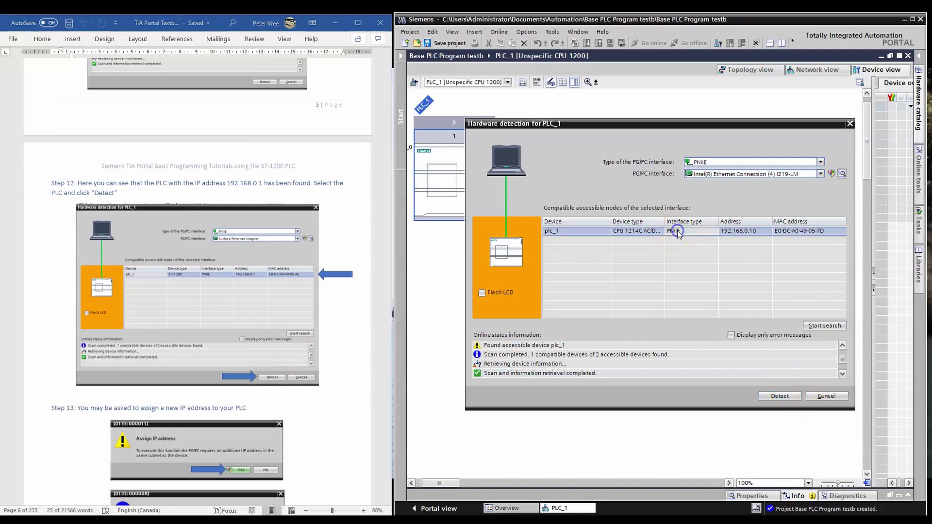
pyautogui.click(768, 397)
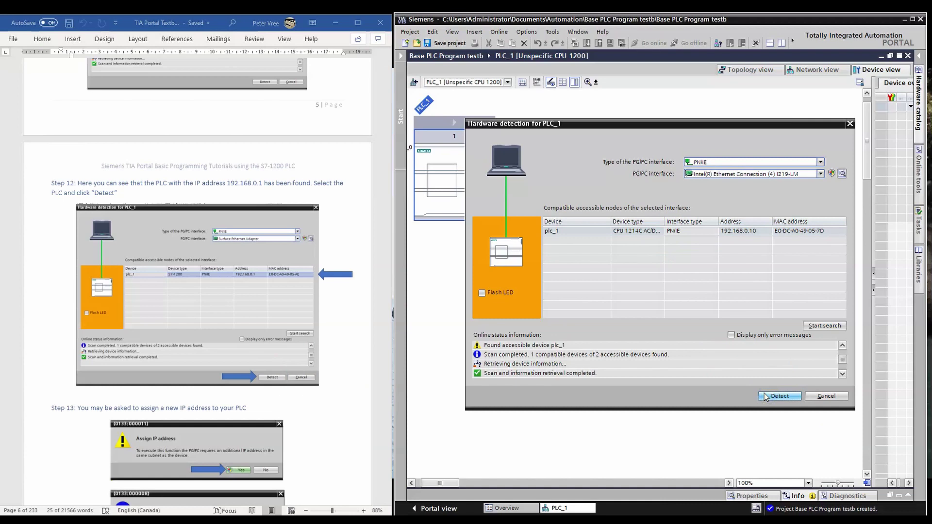
pyautogui.click(771, 397)
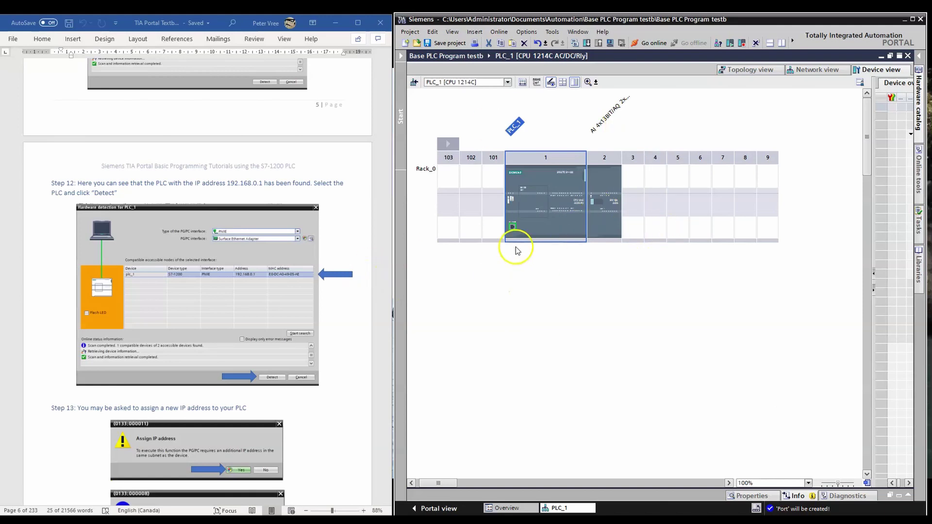
# Read textbook Steps 13 and 14 and set the device view's zoom to 400%.
pyautogui.click(327, 311)
pyautogui.scroll(-2, 342, 302)
pyautogui.scroll(-3, 342, 303)
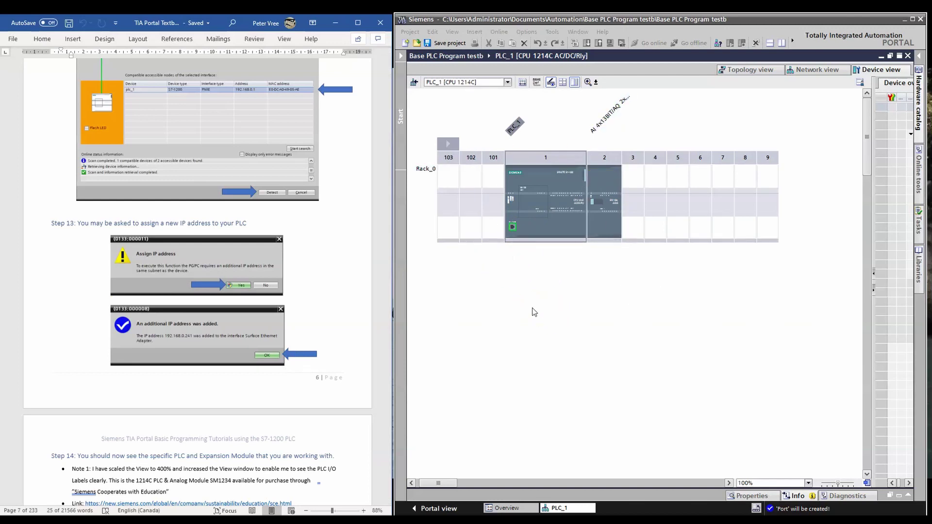
pyautogui.scroll(-5, 310, 335)
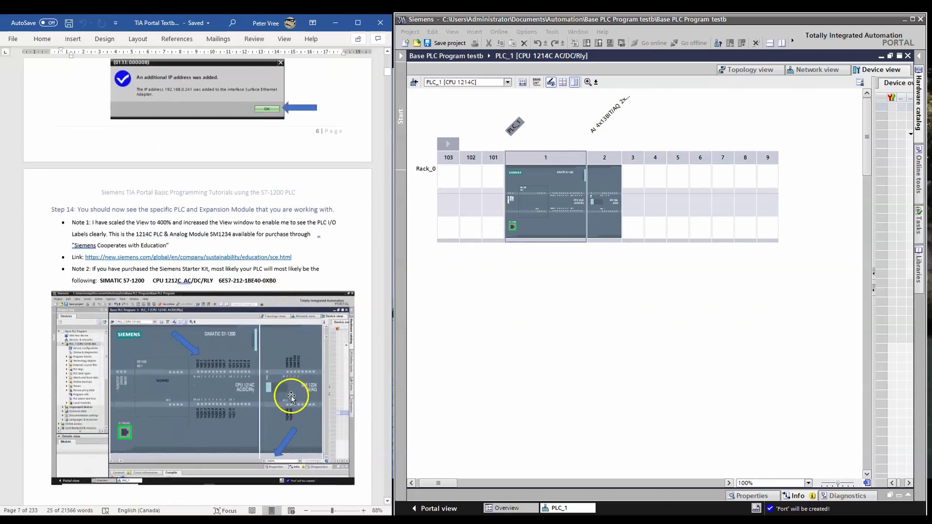
pyautogui.click(809, 483)
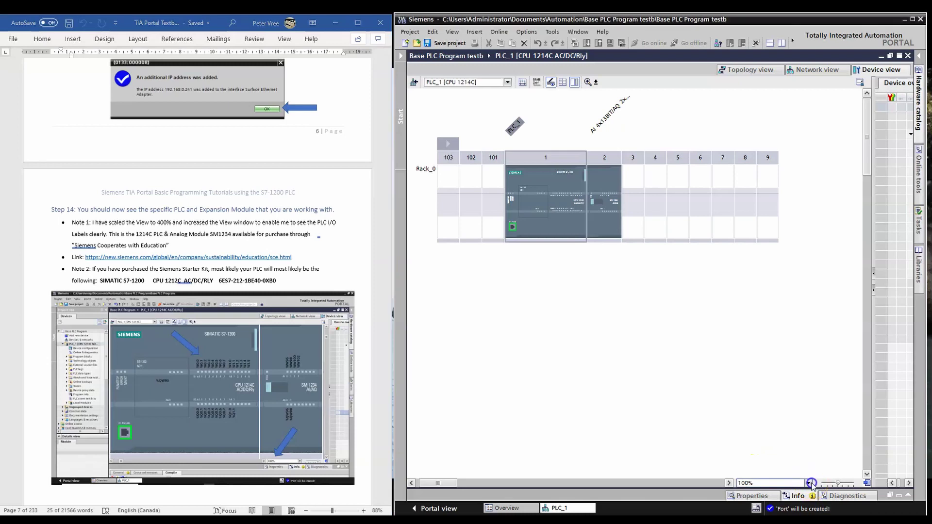
pyautogui.click(809, 483)
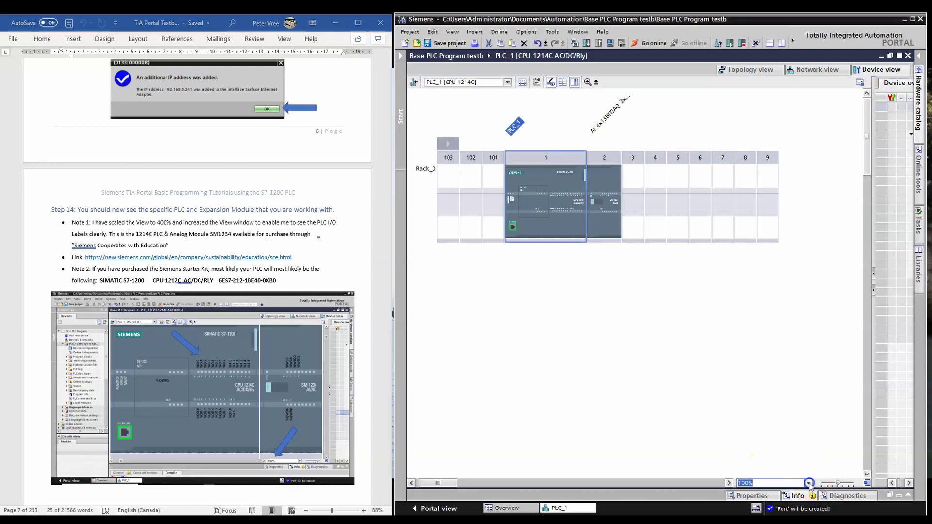
pyautogui.click(749, 448)
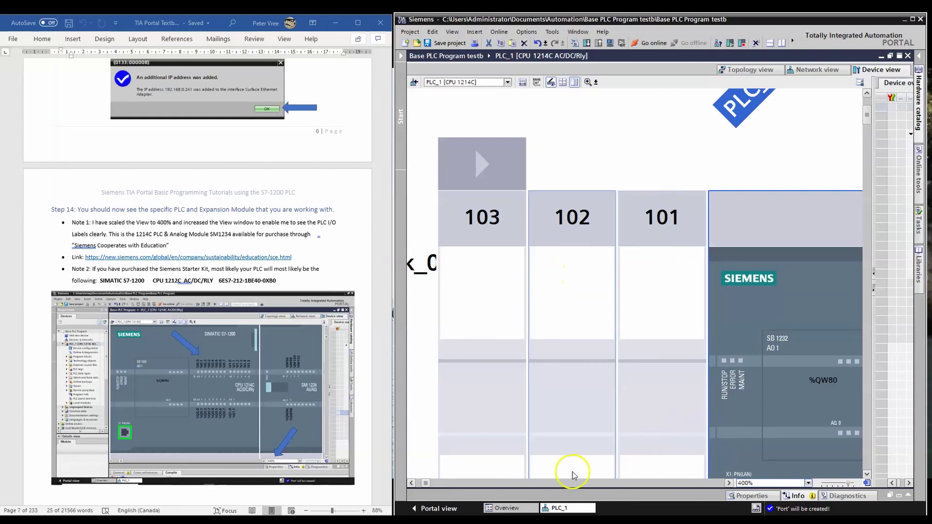
# Examine the I/O labels and Ethernet port of the CPU 1214C and the adjacent analog module in the device view.
pyautogui.click(729, 483)
pyautogui.moveTo(729, 484); pyautogui.dragTo(729, 483)
pyautogui.moveTo(418, 483); pyautogui.dragTo(431, 484)
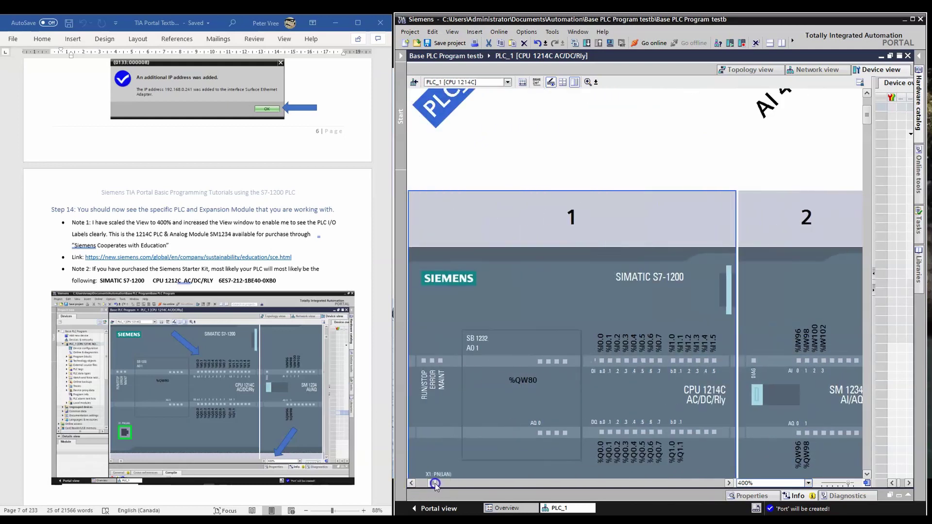
pyautogui.moveTo(866, 474); pyautogui.dragTo(866, 474)
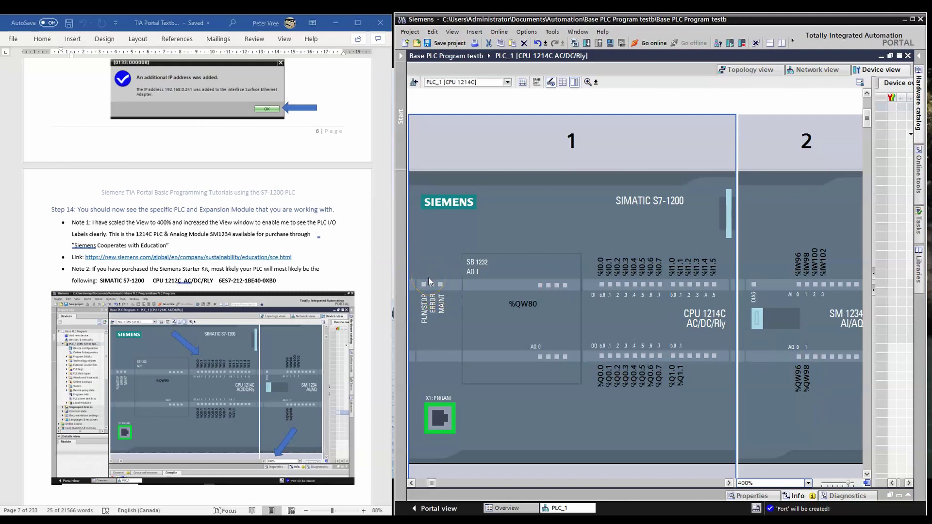
# Highlight the Starter Kit's PLC model in Note 2 of textbook Step 14 and compare it with the detected CPU.
pyautogui.click(253, 275)
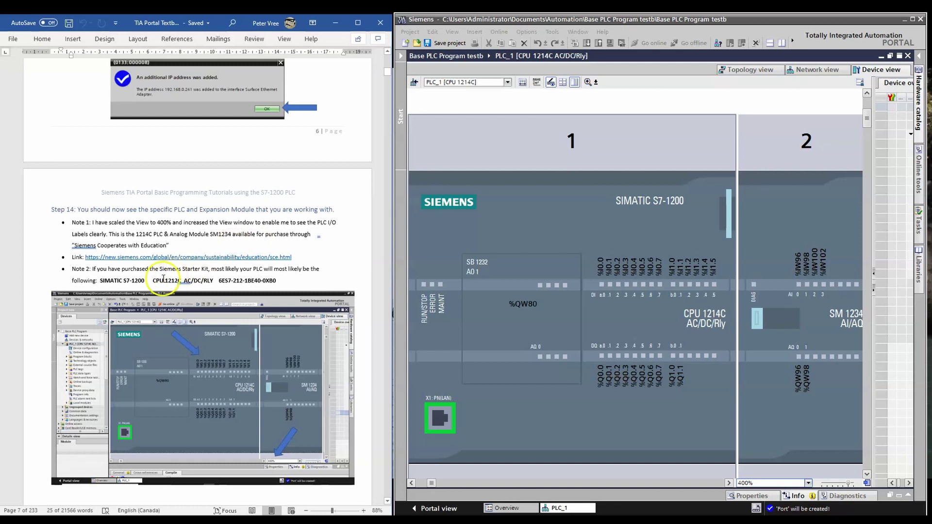
pyautogui.moveTo(100, 280); pyautogui.dragTo(277, 281)
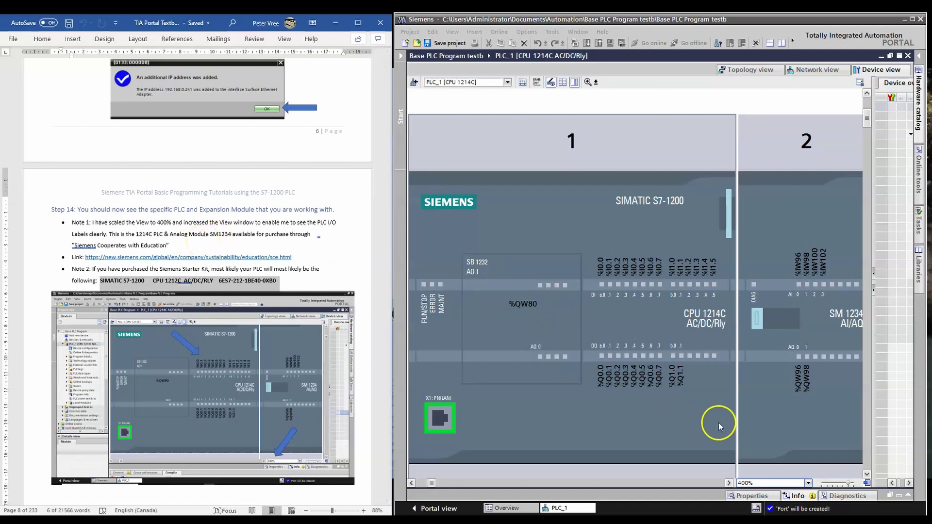
pyautogui.click(729, 483)
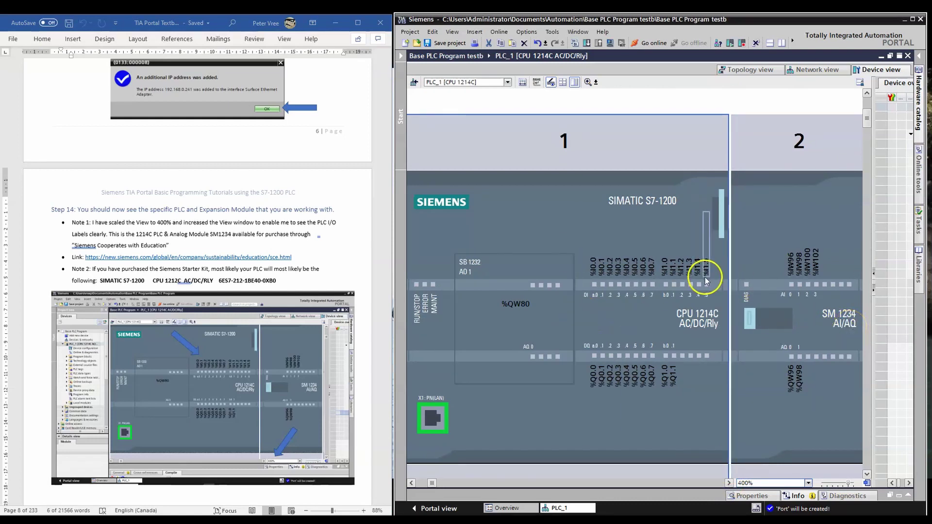
# Select the X1 PN(LAN) Ethernet port on the CPU image, following Step 15 of the textbook.
pyautogui.click(323, 269)
pyautogui.scroll(-1, 325, 268)
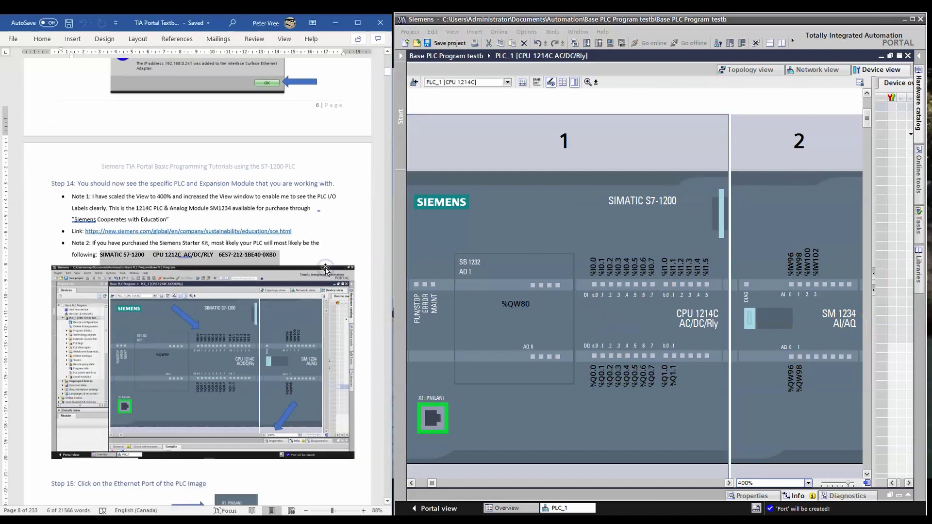
pyautogui.scroll(-10, 325, 268)
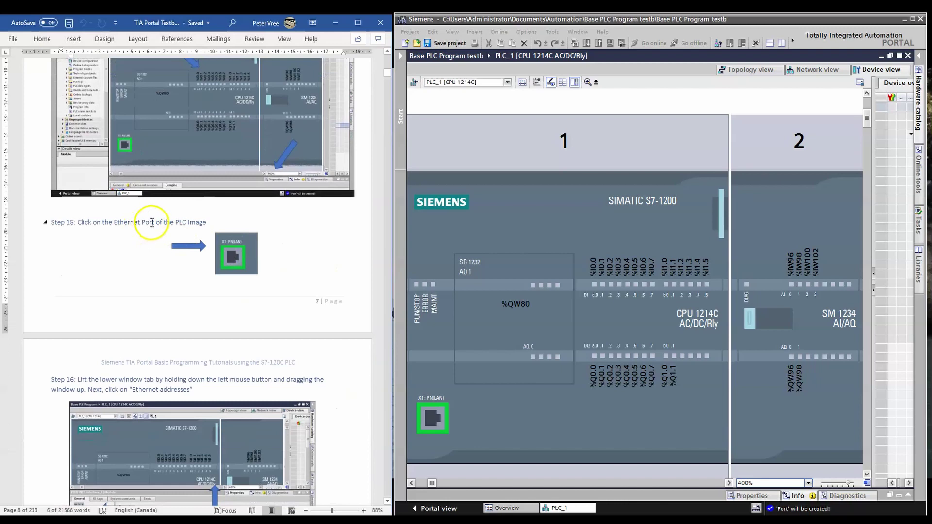
pyautogui.click(434, 420)
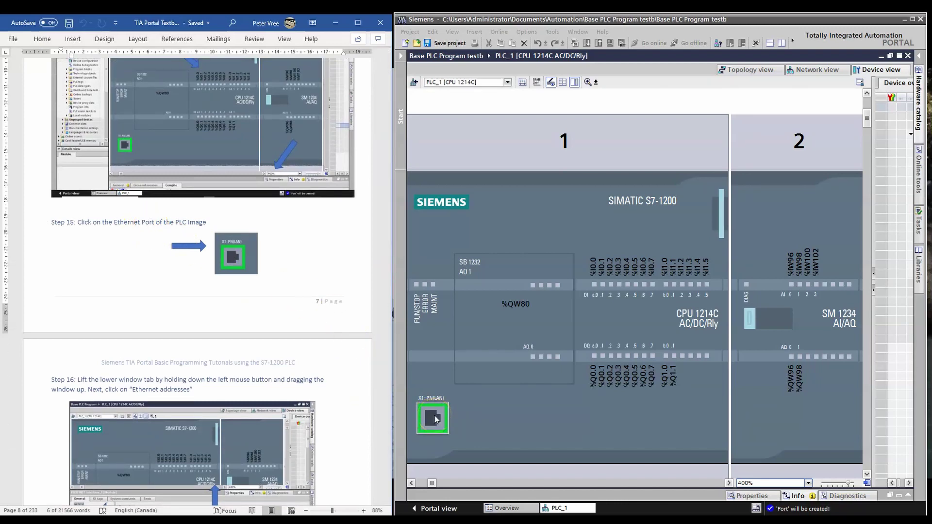
pyautogui.click(423, 426)
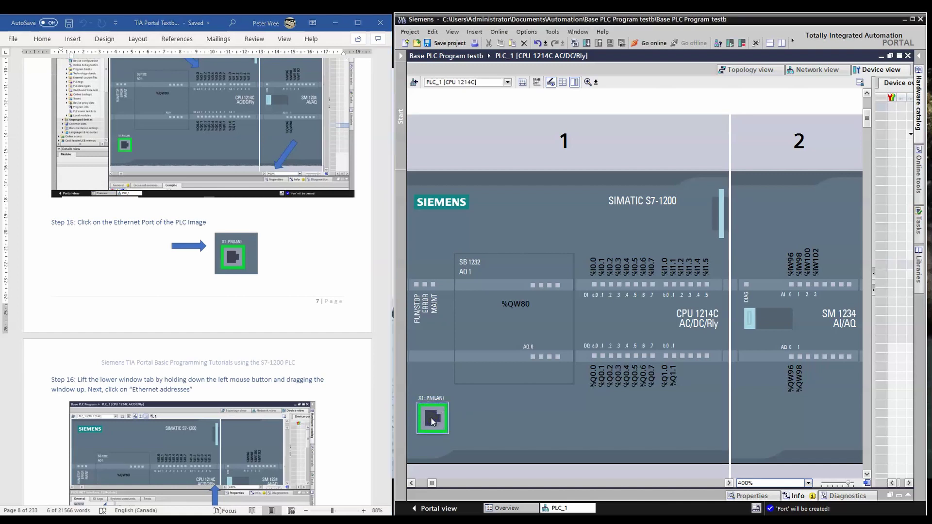
# Enlarge the lower inspector window and show the PROFINET interface's Ethernet addresses properties, following Step 16 of the textbook.
pyautogui.scroll(-5, 301, 395)
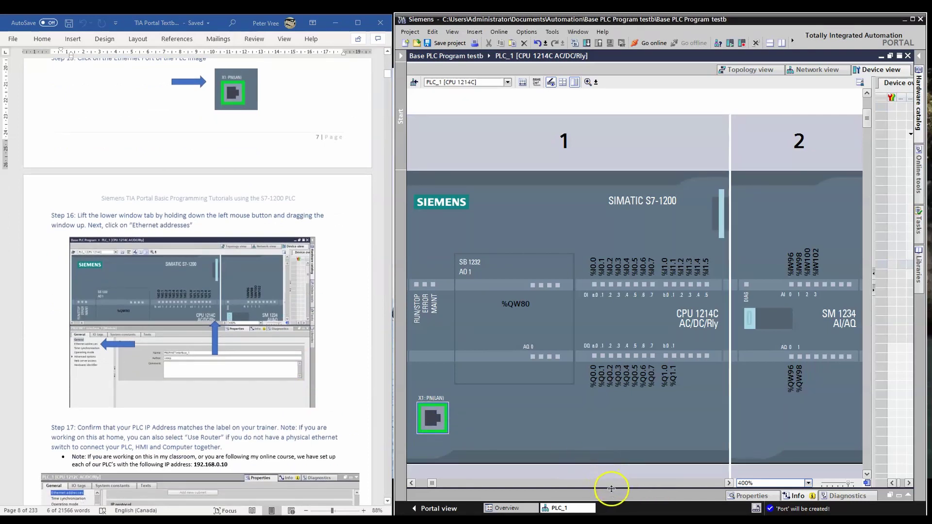
pyautogui.moveTo(611, 487); pyautogui.dragTo(615, 376)
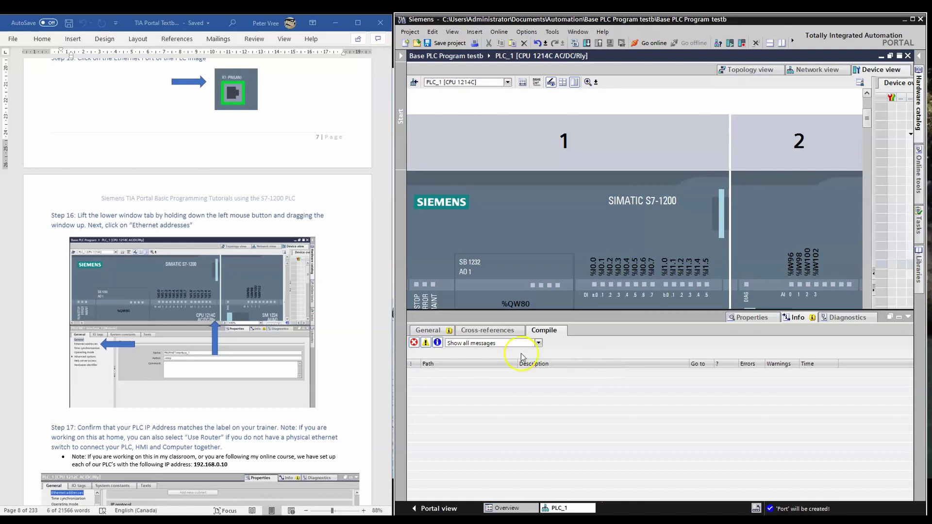
pyautogui.moveTo(673, 311); pyautogui.dragTo(674, 500)
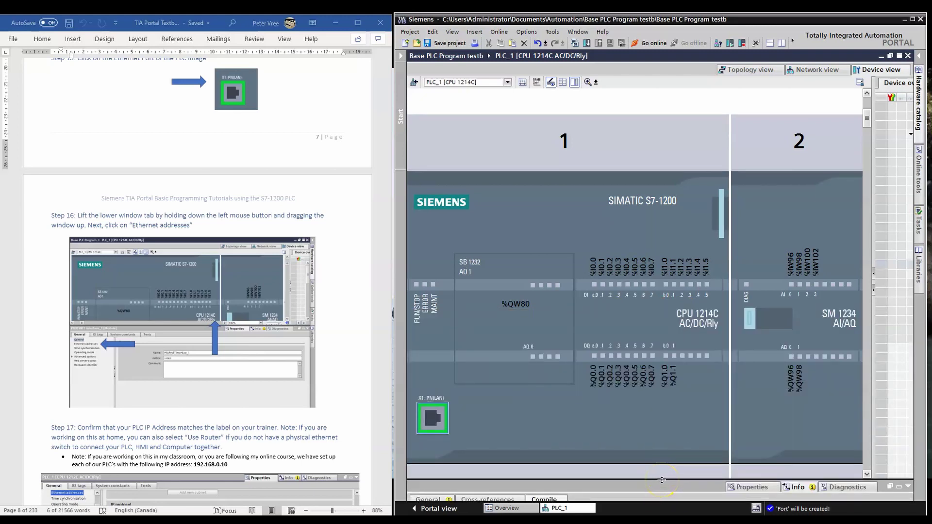
pyautogui.moveTo(660, 480); pyautogui.dragTo(661, 279)
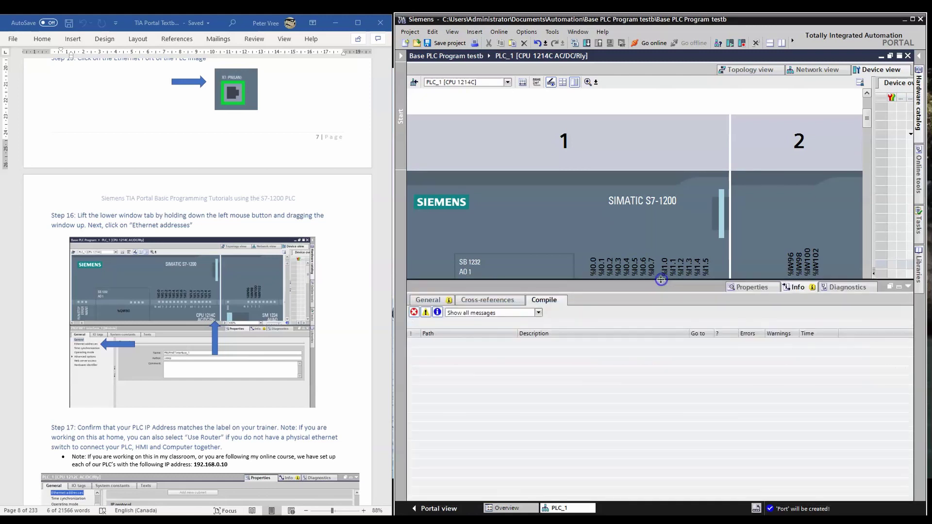
pyautogui.click(759, 289)
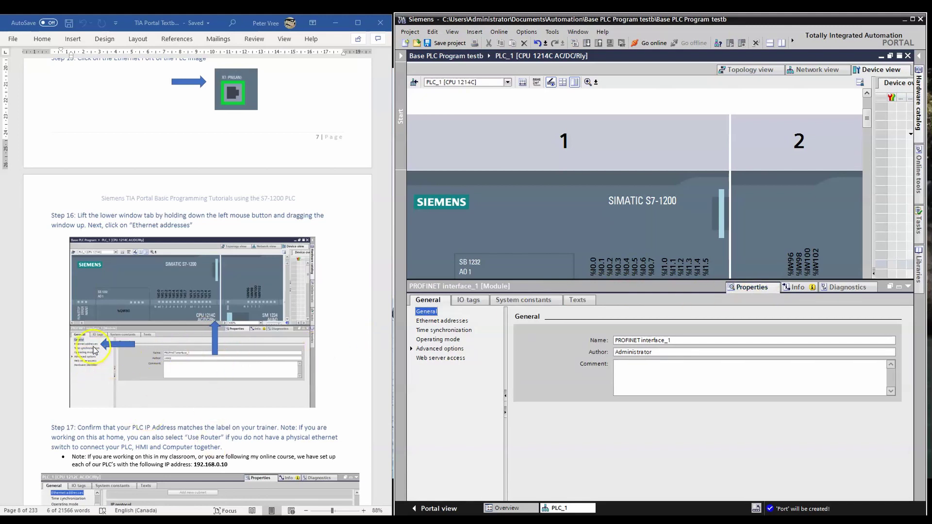
pyautogui.click(451, 322)
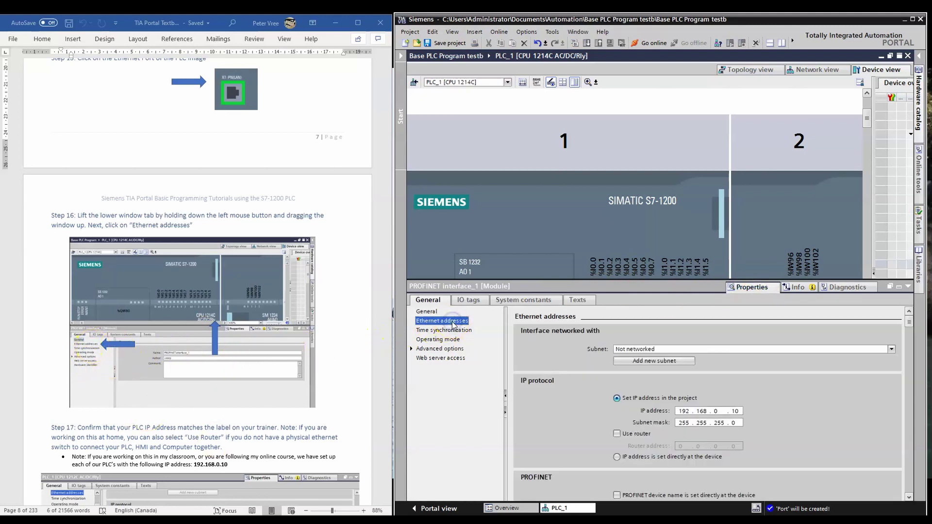
# Check the PLC's IP address and router settings against Step 17 of the textbook.
pyautogui.click(313, 362)
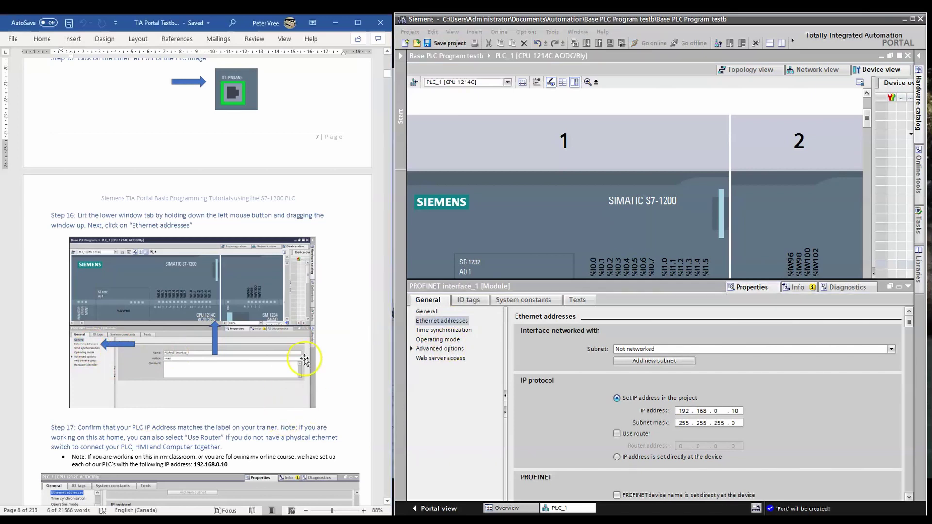
pyautogui.scroll(-3, 347, 343)
pyautogui.scroll(-1, 344, 343)
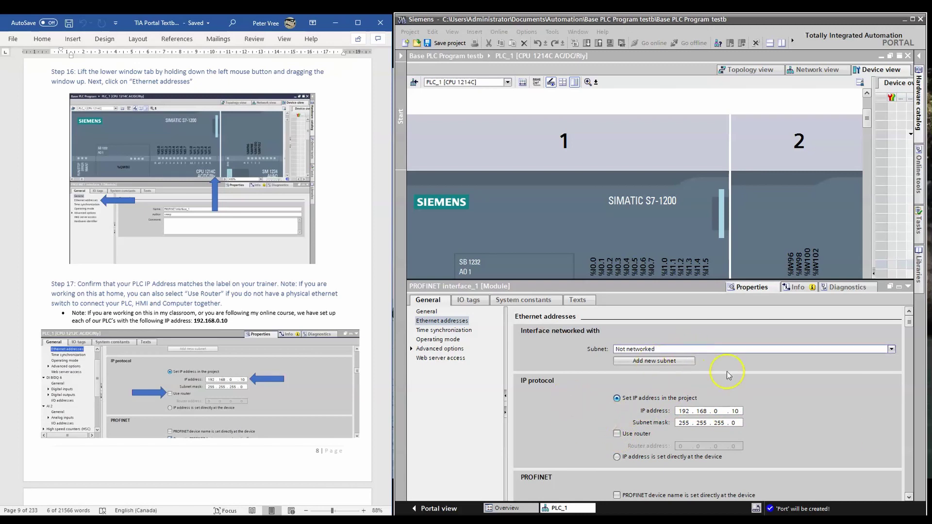
pyautogui.click(771, 389)
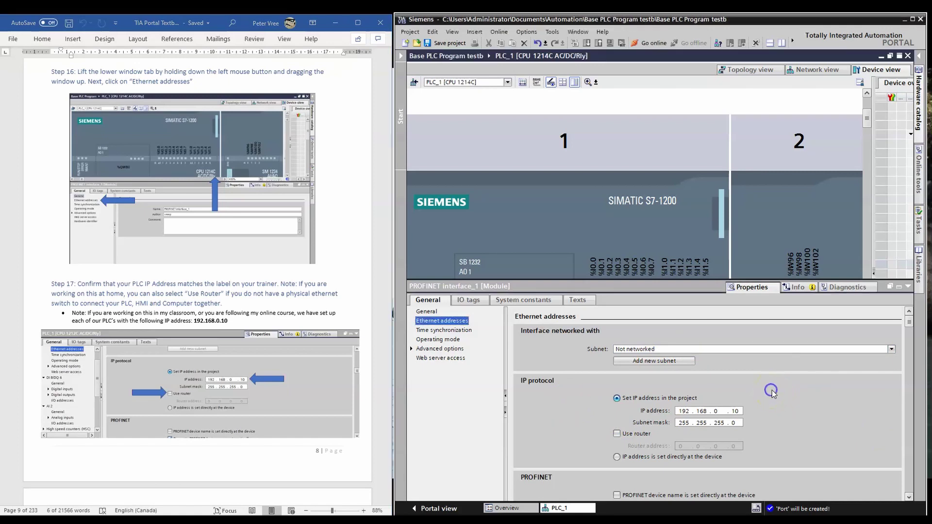
pyautogui.scroll(-3, 772, 393)
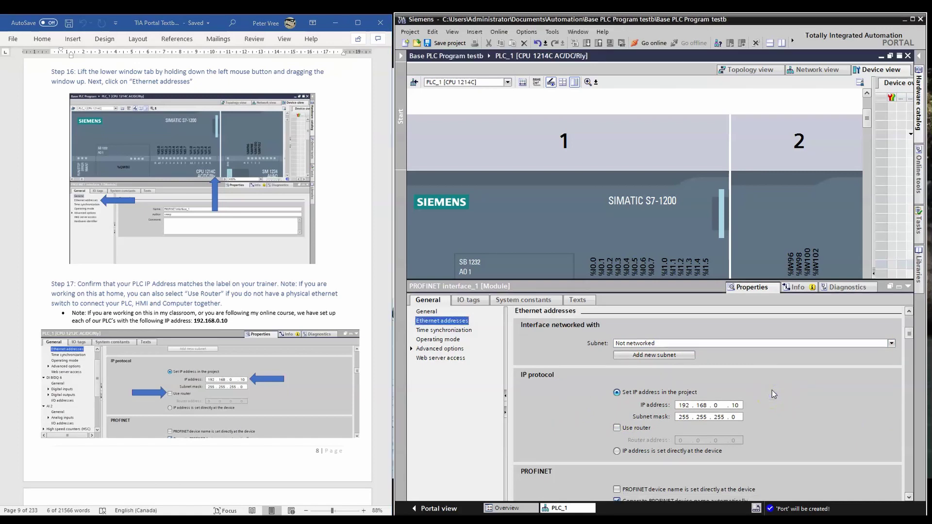
pyautogui.scroll(1, 772, 390)
# Search Windows for "command" and open Command Prompt, following Step 18 of the textbook.
pyautogui.click(335, 394)
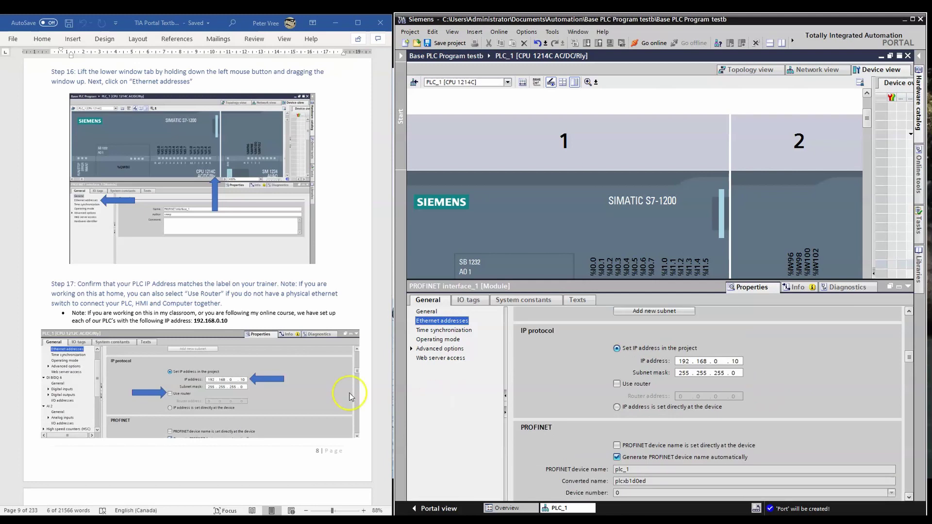
pyautogui.scroll(-2, 334, 395)
pyautogui.scroll(-7, 335, 394)
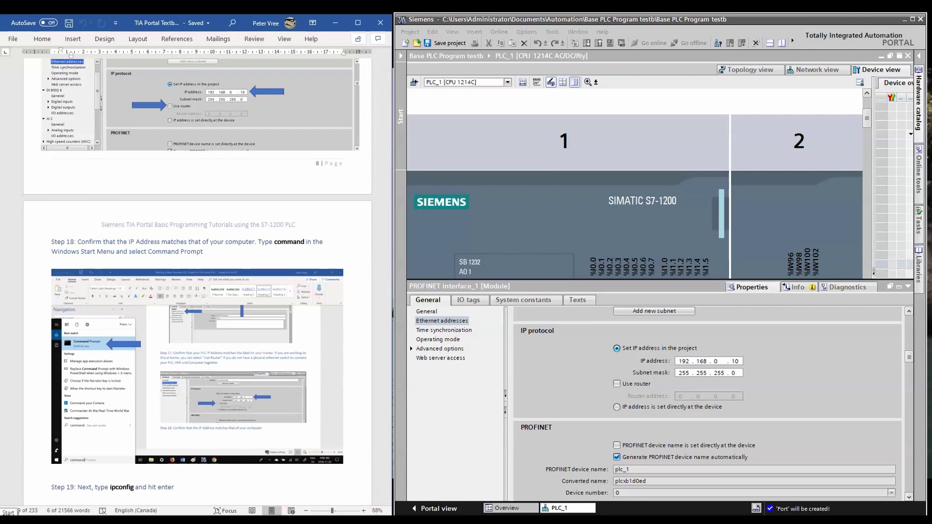
pyautogui.click(8, 519)
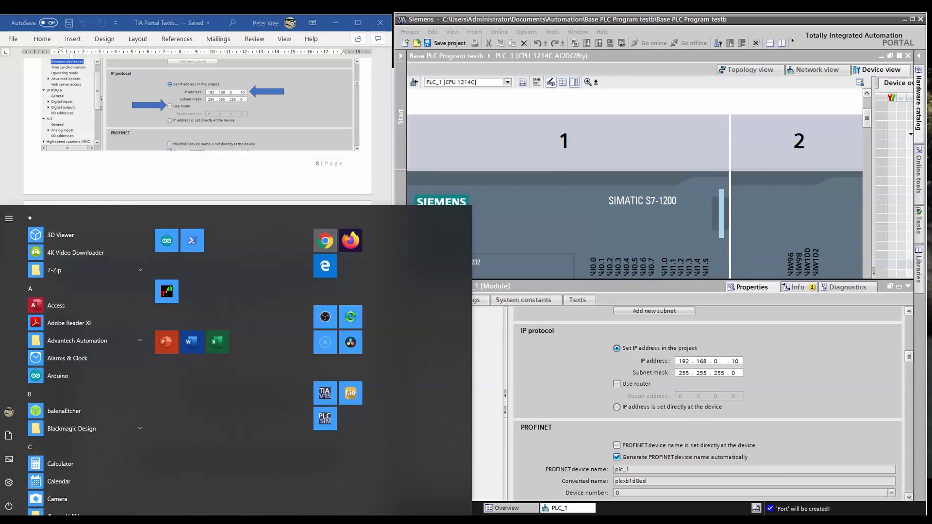
pyautogui.press('super+s')
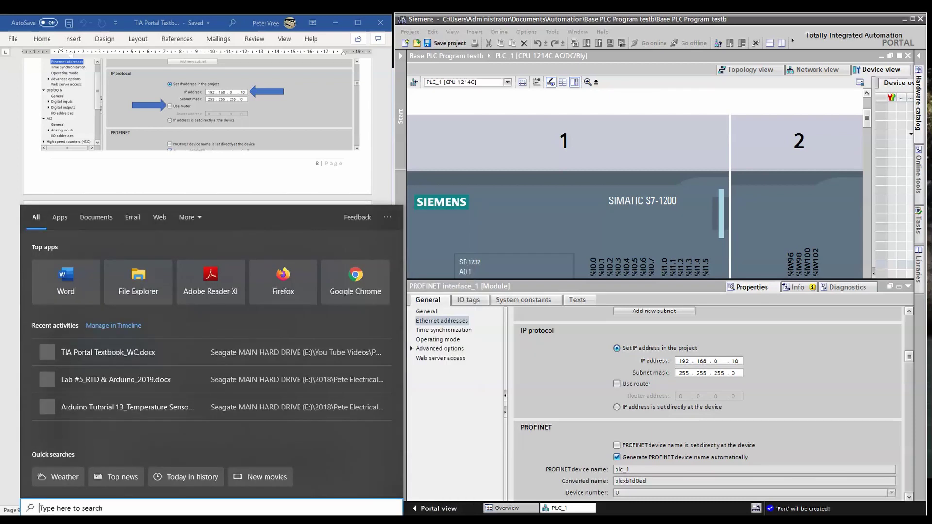
pyautogui.write('command')
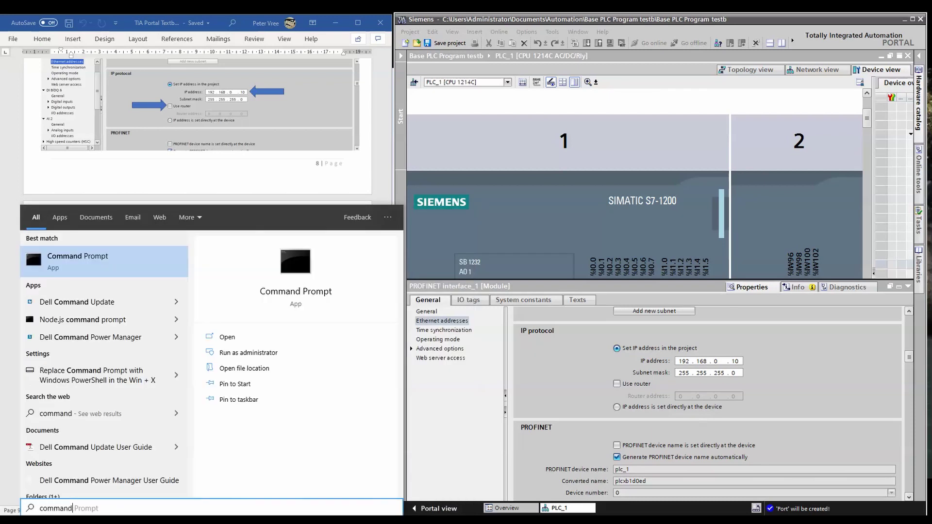
pyautogui.click(102, 261)
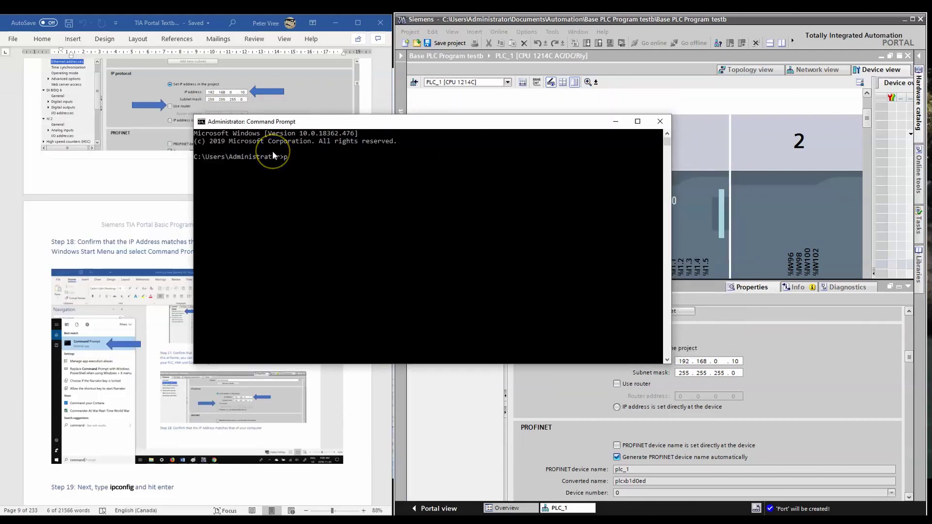
# Run ipconfig, compare the computer's Ethernet IPv4 address and subnet mask with the PLC's, close Command Prompt and check against Step 20 of the textbook.
pyautogui.write('ipconfig')
pyautogui.press('Return')
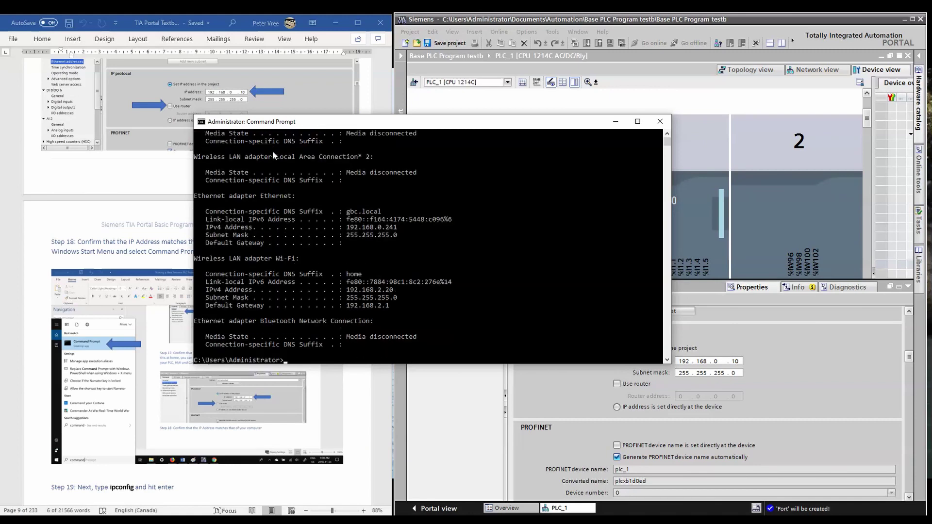
pyautogui.click(348, 291)
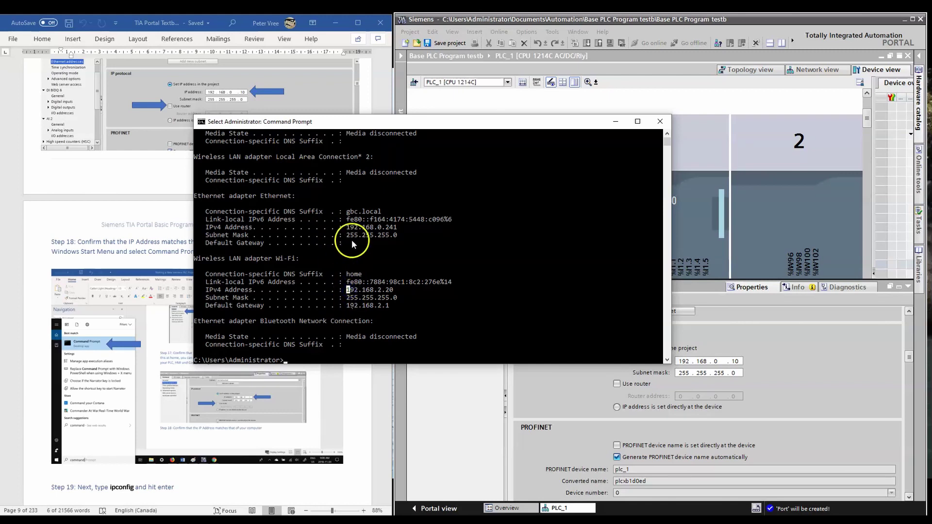
pyautogui.moveTo(347, 228); pyautogui.dragTo(406, 232)
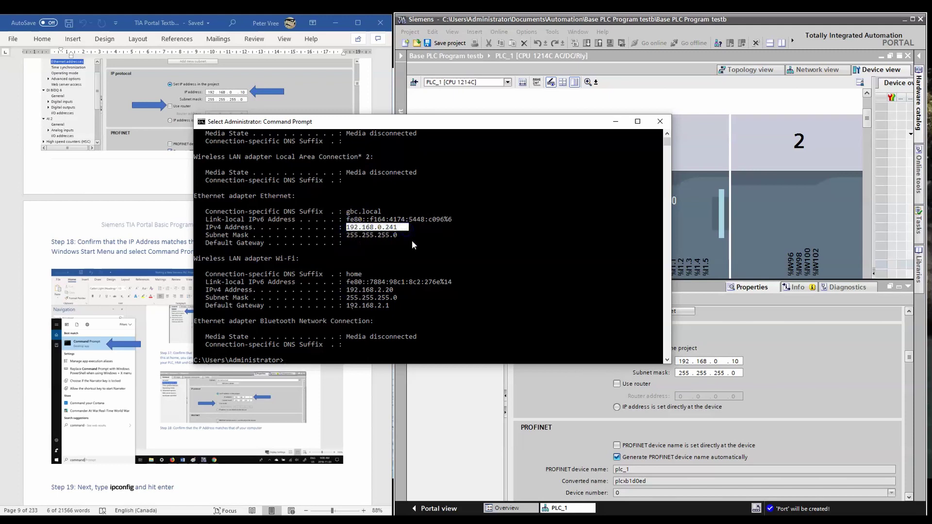
pyautogui.moveTo(346, 235); pyautogui.dragTo(403, 238)
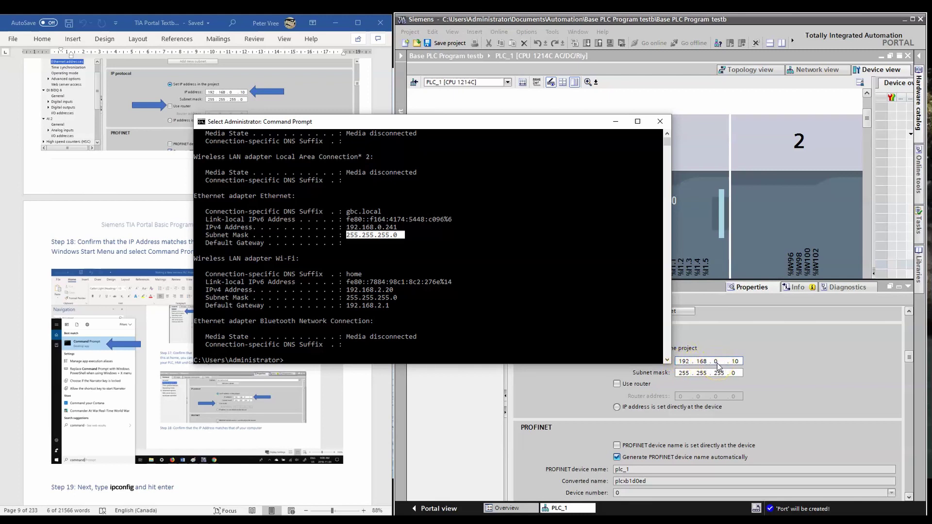
pyautogui.click(442, 227)
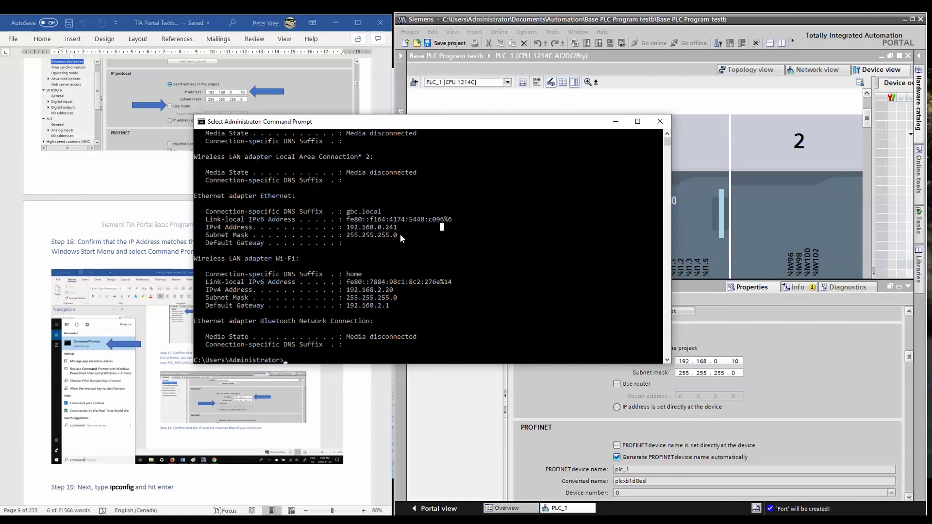
pyautogui.click(660, 121)
pyautogui.click(287, 303)
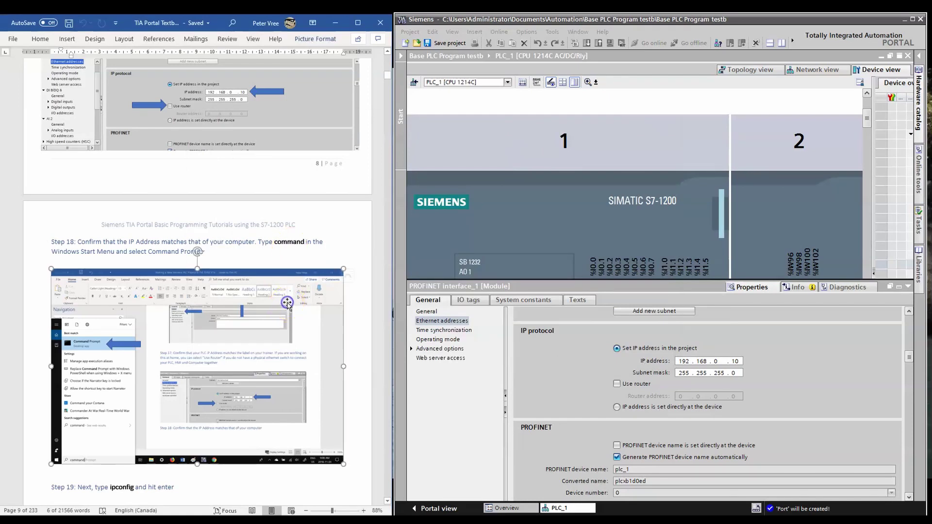
pyautogui.scroll(-10, 287, 303)
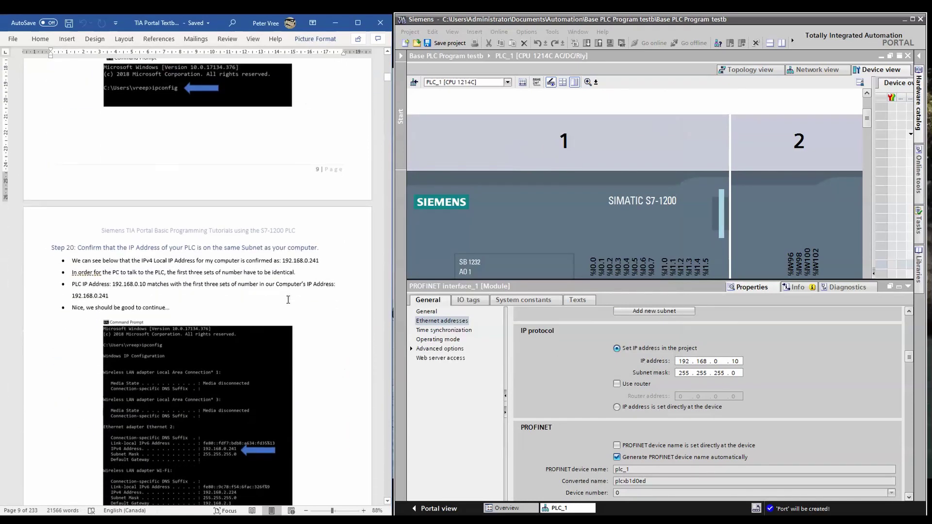
pyautogui.scroll(-4, 288, 299)
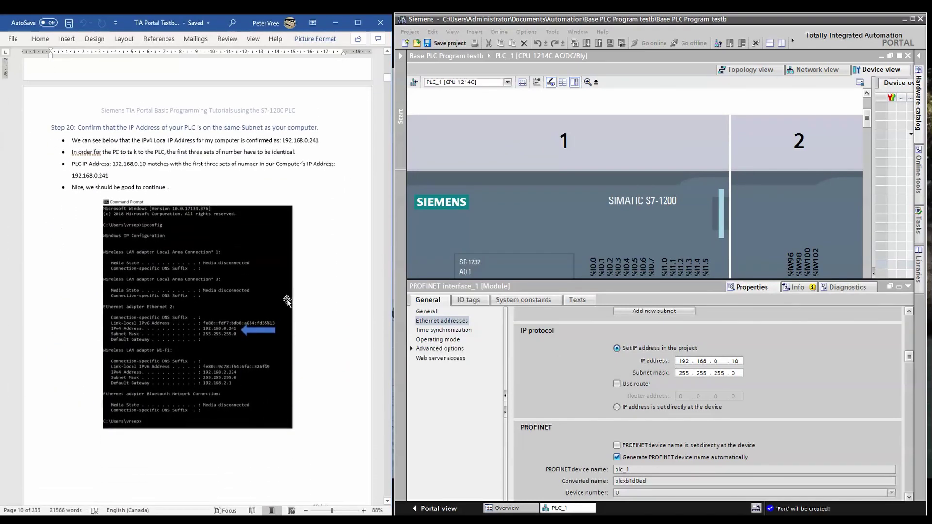
pyautogui.scroll(-1, 287, 299)
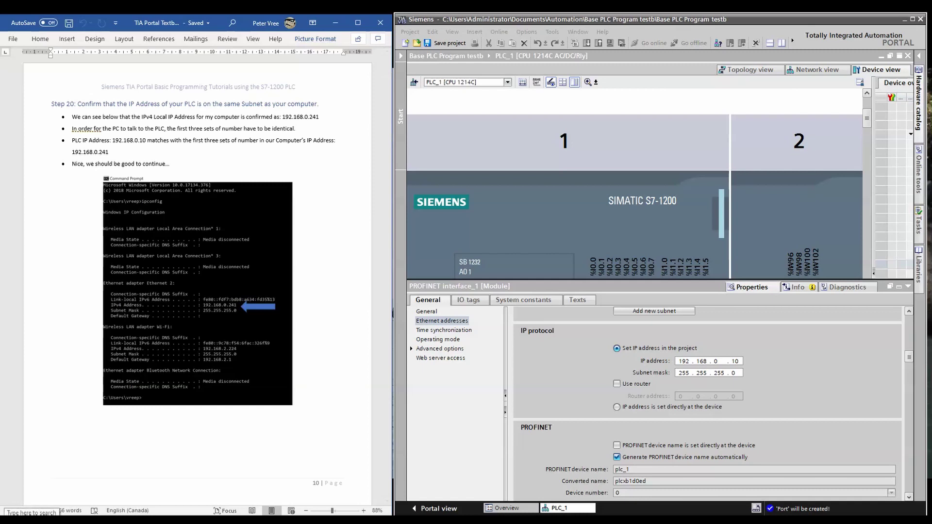
# Search Windows for "ether", open the Ethernet settings and show the network adapter options.
pyautogui.click(31, 513)
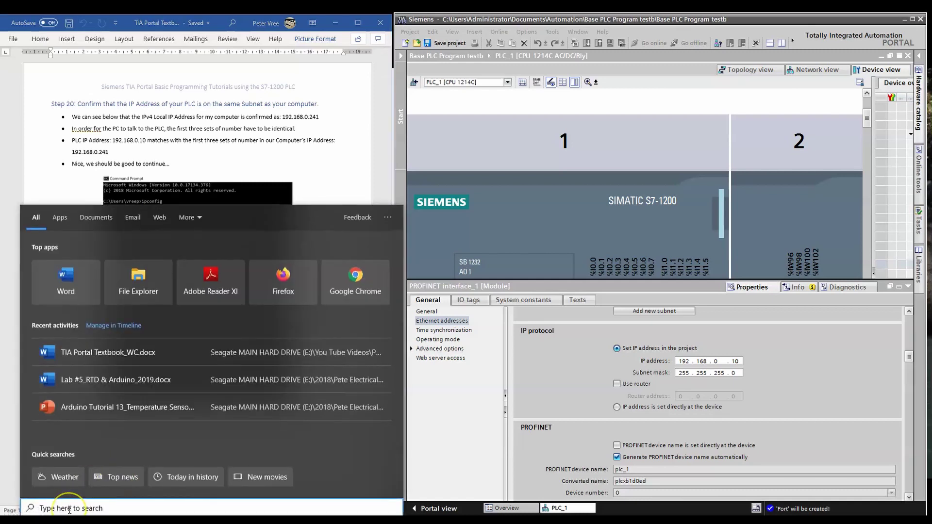
pyautogui.write('ether')
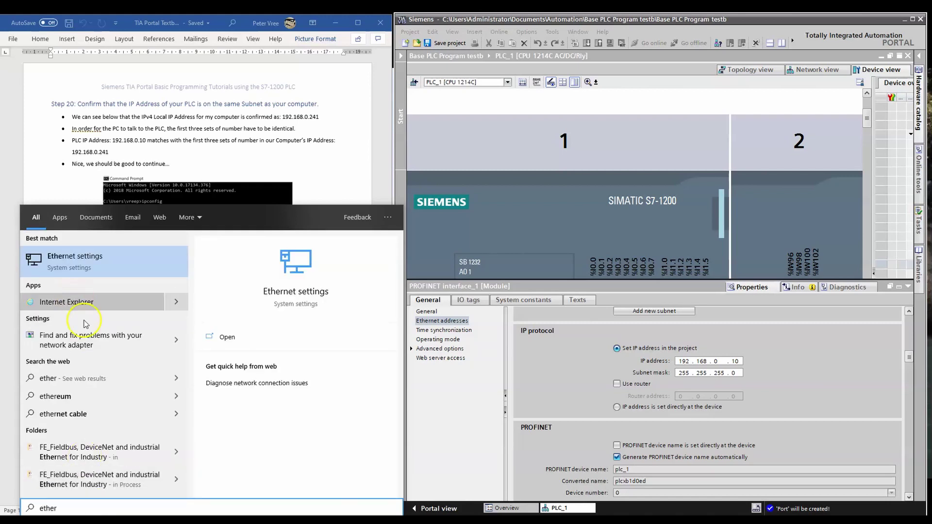
pyautogui.click(81, 261)
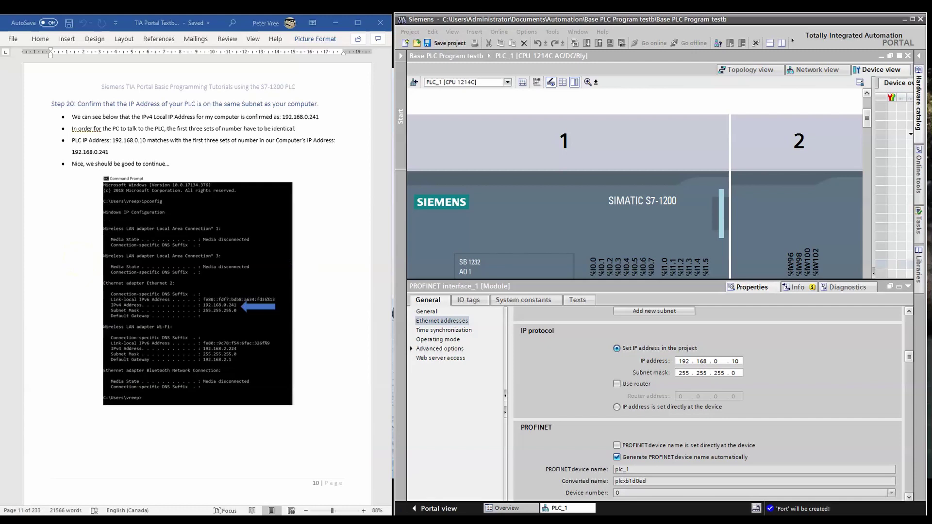
pyautogui.click(498, 115)
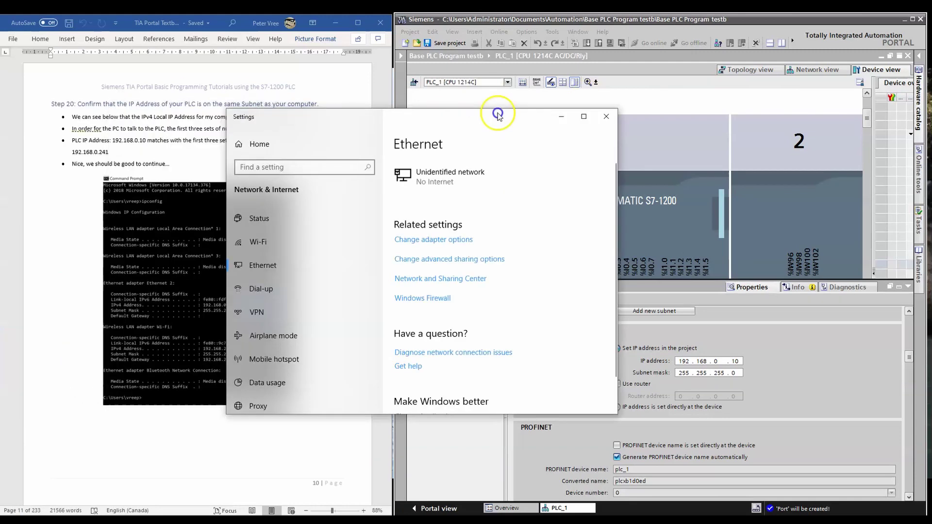
pyautogui.click(649, 115)
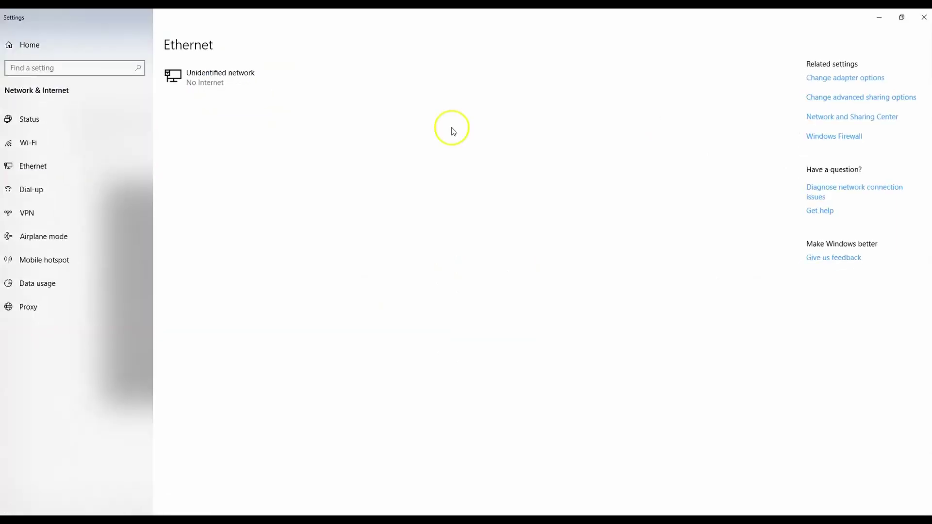
pyautogui.click(825, 82)
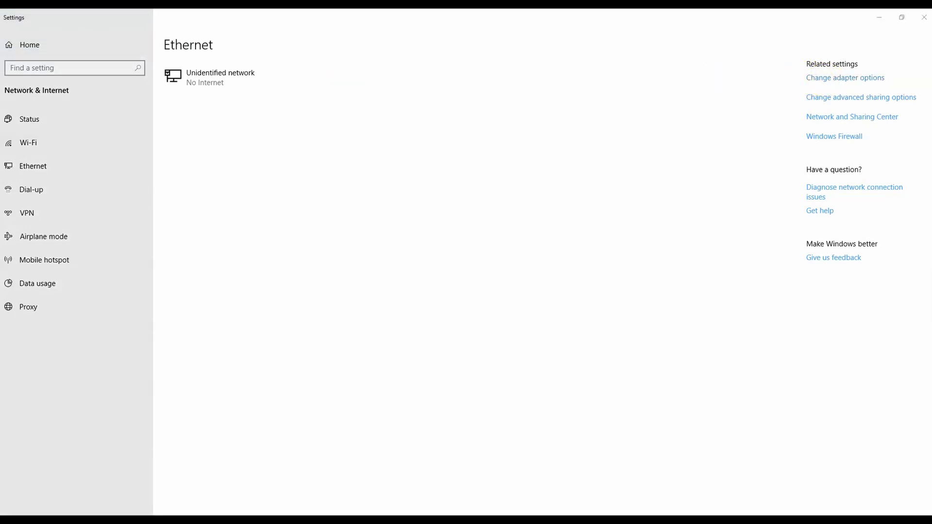
# Show the actions available for the Ethernet adapter, and close the Network Connections and Settings windows.
pyautogui.moveTo(301, 125); pyautogui.dragTo(349, 125)
pyautogui.click(367, 181)
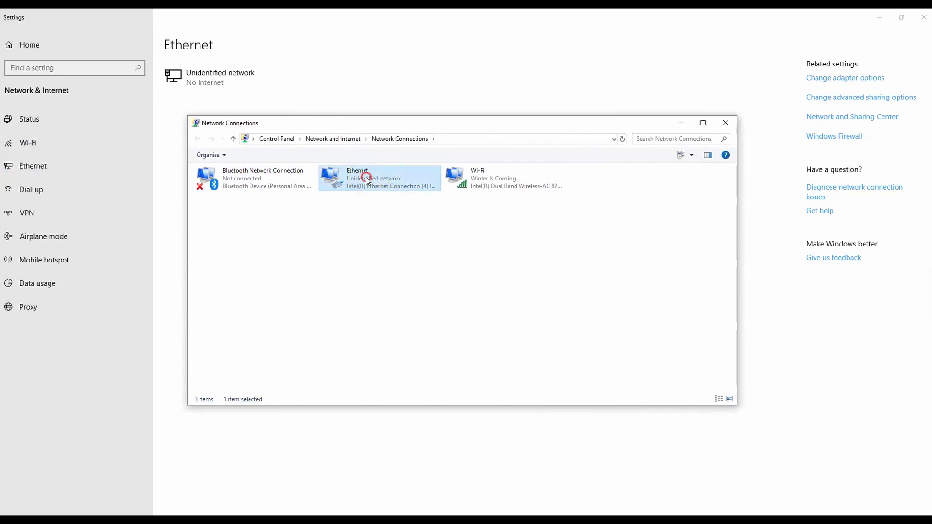
pyautogui.rightClick(367, 181)
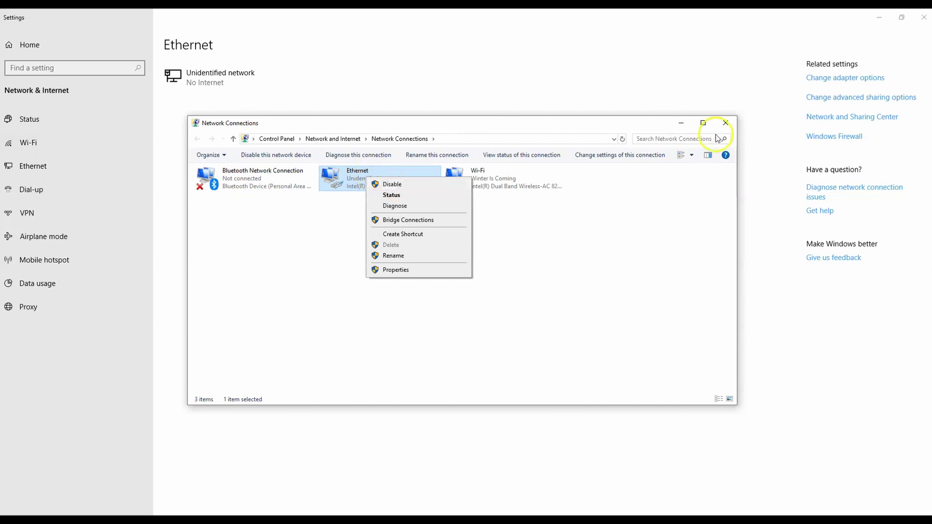
pyautogui.click(726, 123)
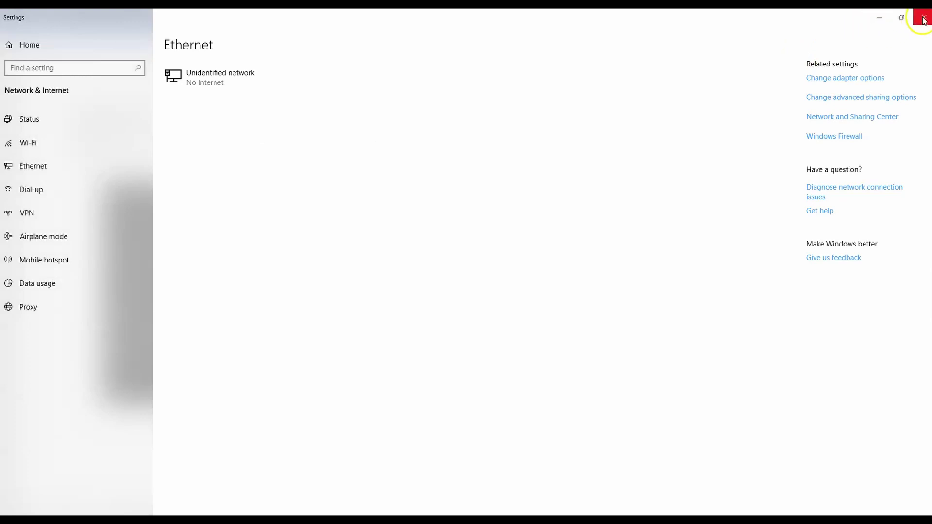
pyautogui.click(921, 17)
# Collapse the lower inspector window, following Step 21 of the textbook.
pyautogui.click(289, 265)
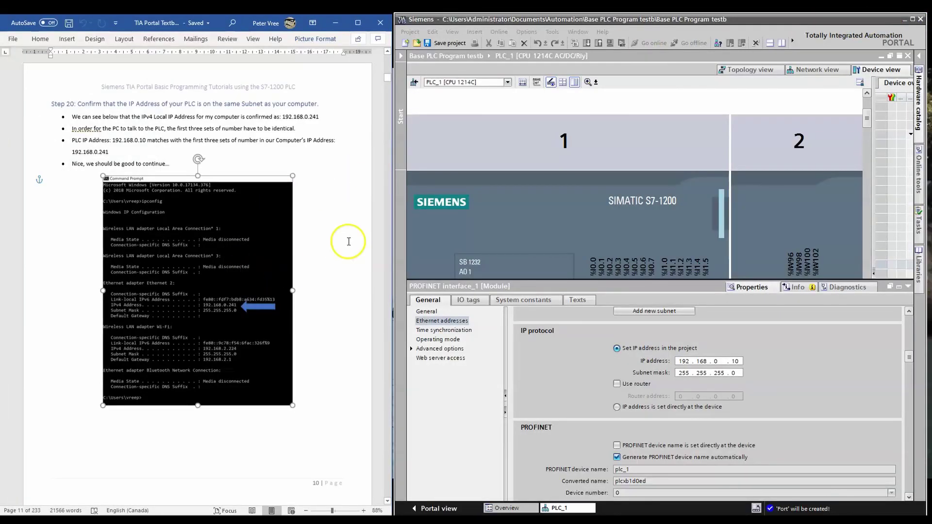
pyautogui.scroll(-5, 340, 240)
pyautogui.scroll(-3, 330, 236)
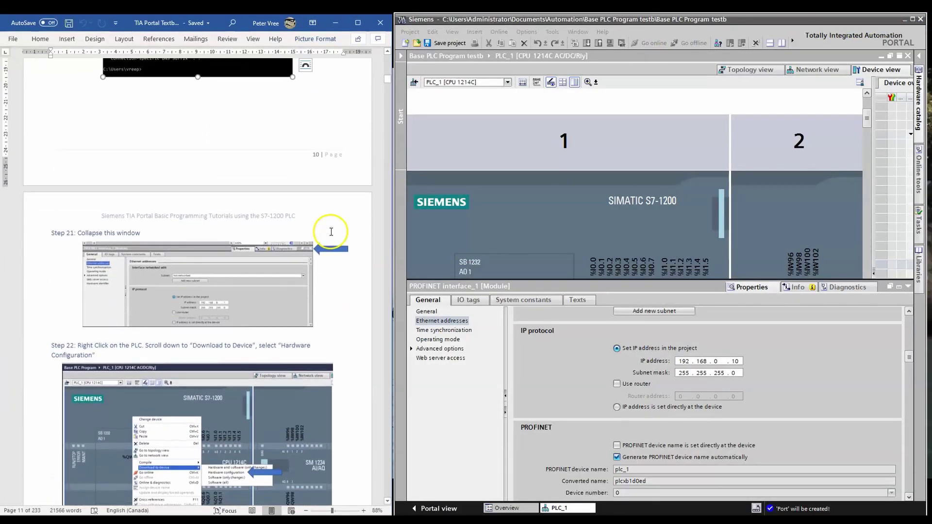
pyautogui.scroll(-1, 331, 231)
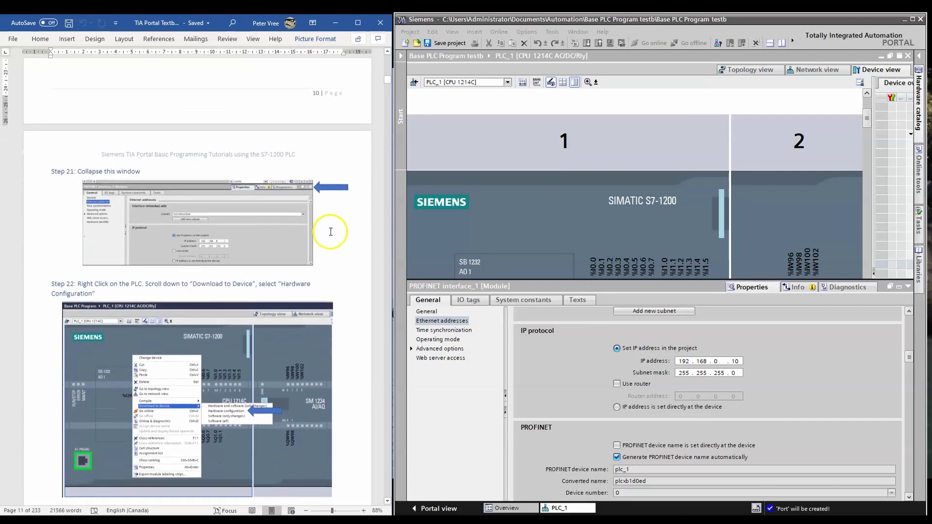
pyautogui.click(908, 288)
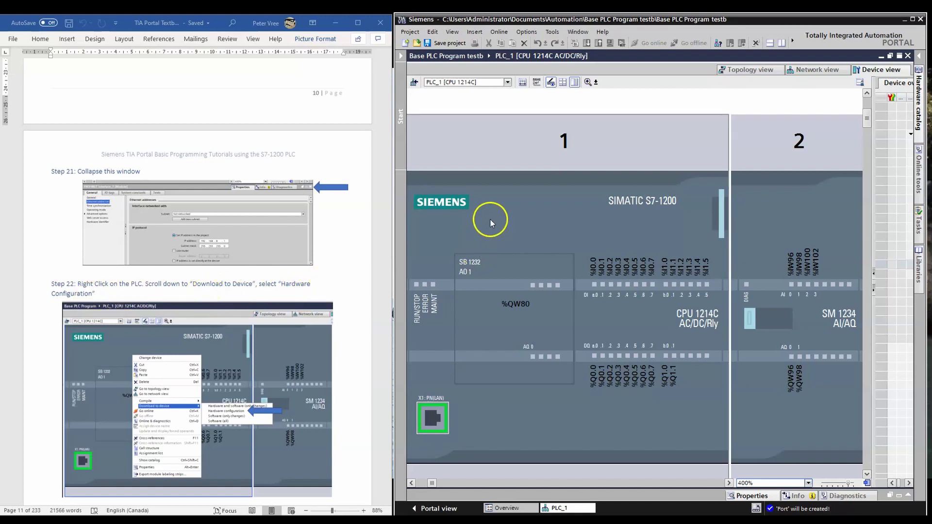
# Start downloading the hardware configuration to PLC_1 from the project tree, following Step 22 of the textbook.
pyautogui.rightClick(528, 214)
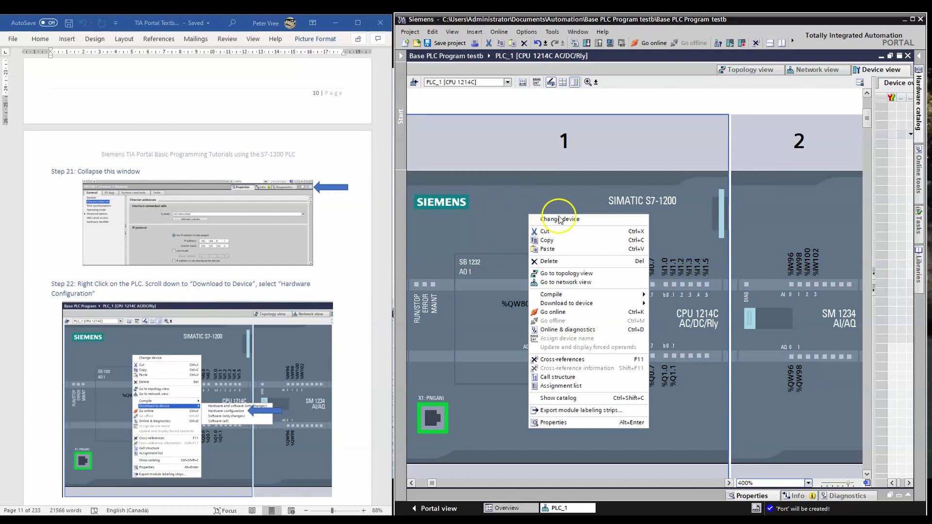
pyautogui.moveTo(565, 304)
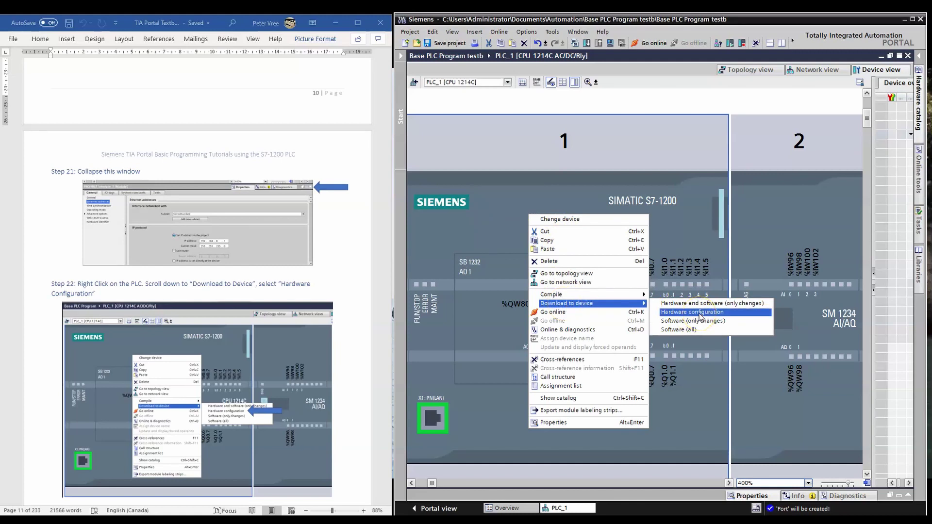
pyautogui.click(401, 57)
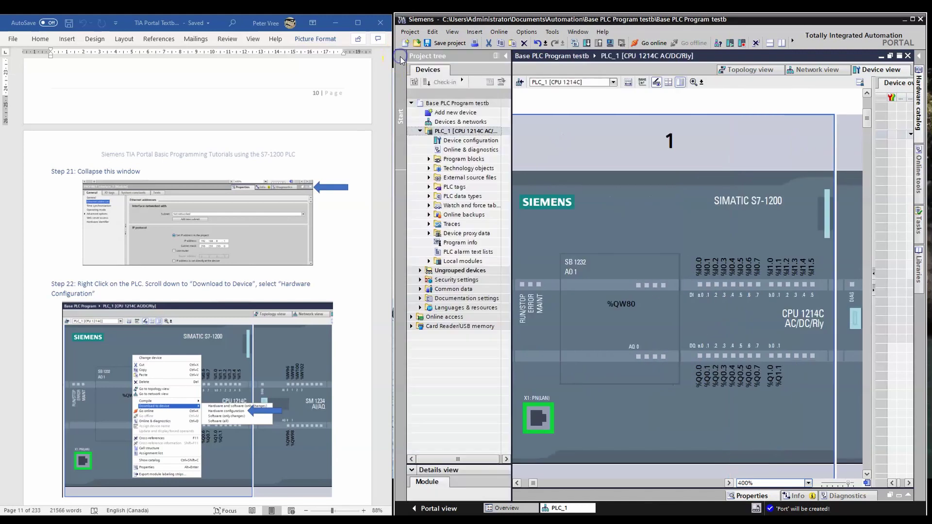
pyautogui.rightClick(444, 134)
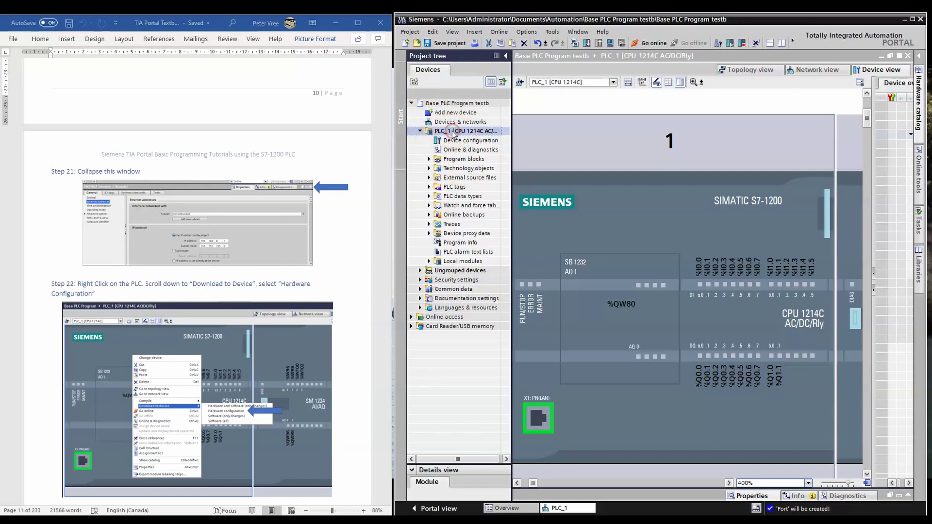
pyautogui.rightClick(452, 134)
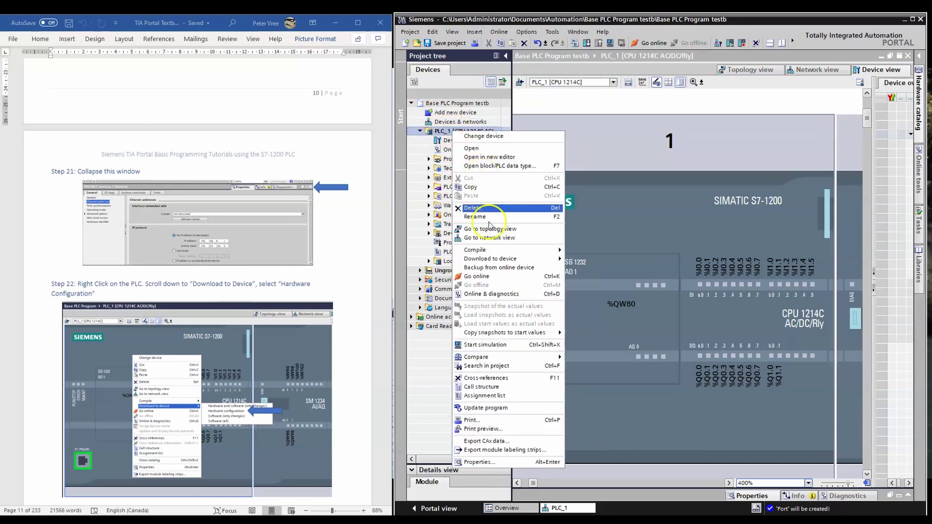
pyautogui.moveTo(495, 260)
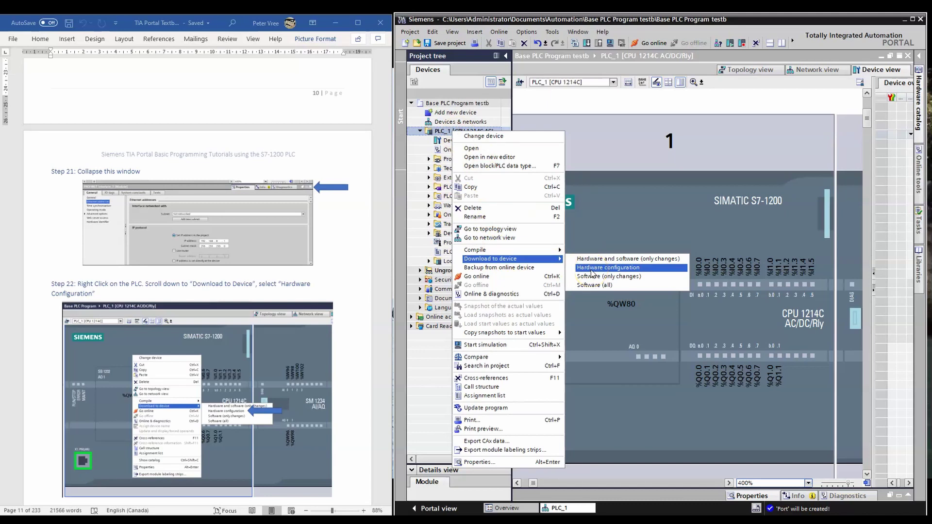
pyautogui.click(591, 271)
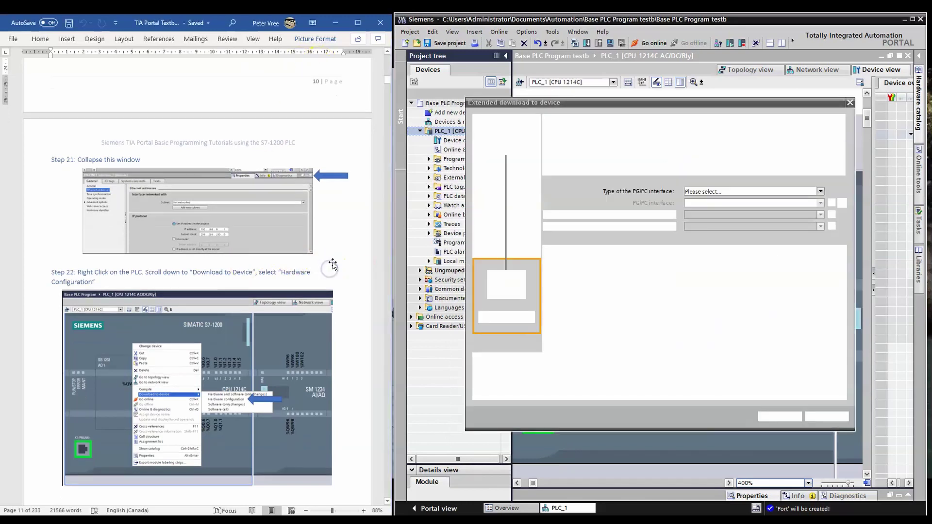
# Set the download's PG/PC interface type to PN/IE and the interface to Intel(R) Ethernet Connection (4) I219-LM.
pyautogui.scroll(-5, 335, 260)
pyautogui.scroll(-8, 335, 261)
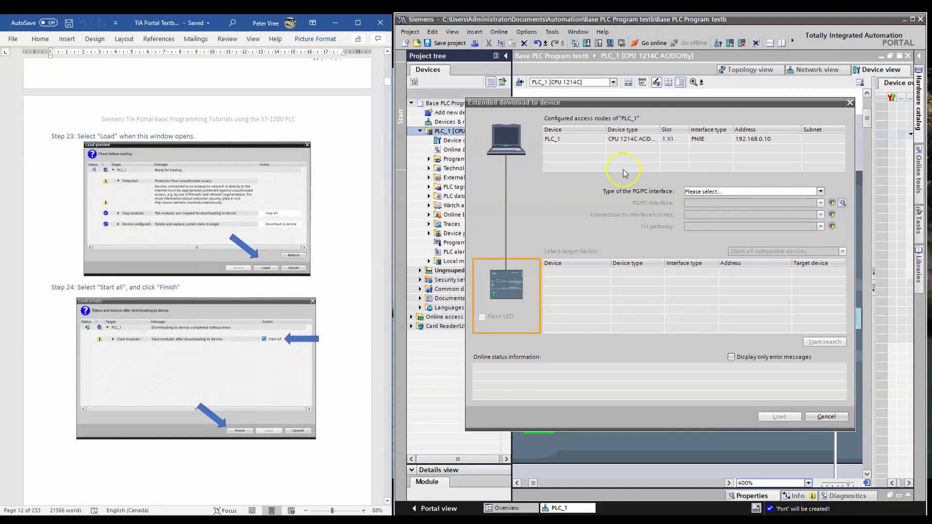
pyautogui.click(820, 191)
pyautogui.click(701, 209)
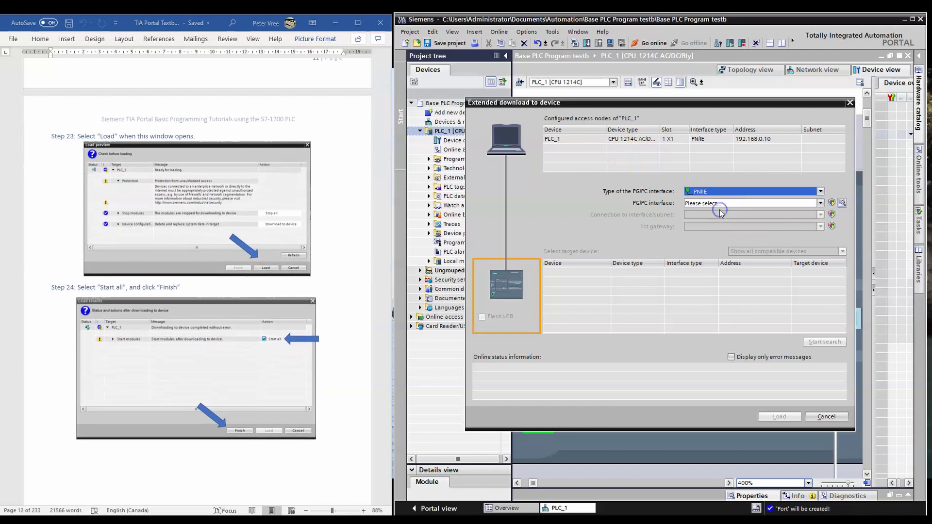
pyautogui.click(820, 203)
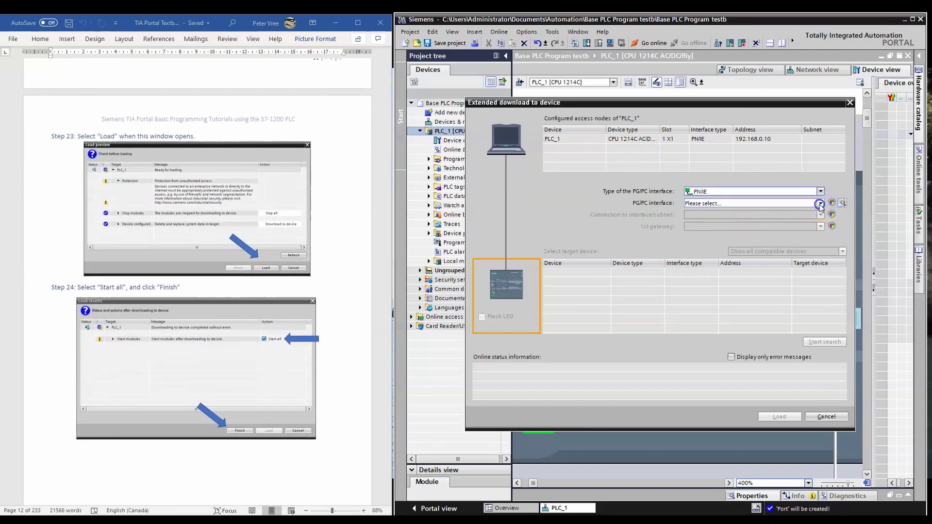
pyautogui.click(741, 223)
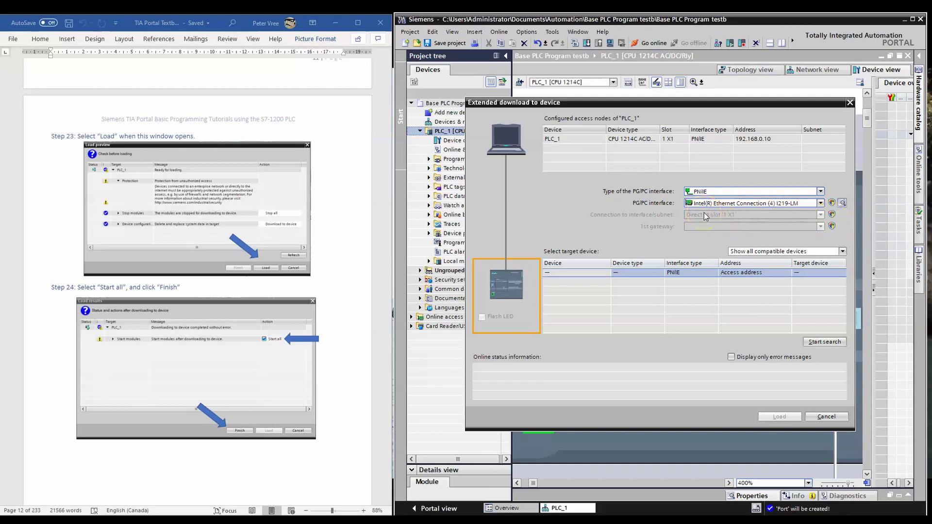
# Search for compatible target devices and proceed with loading to PLC_1 at 192.168.0.10 until the load preview opens.
pyautogui.click(815, 341)
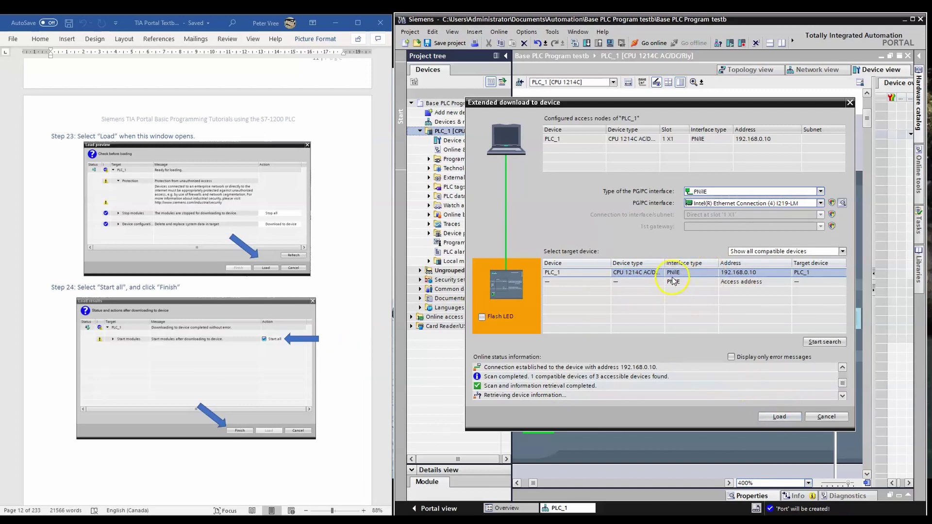
pyautogui.click(776, 416)
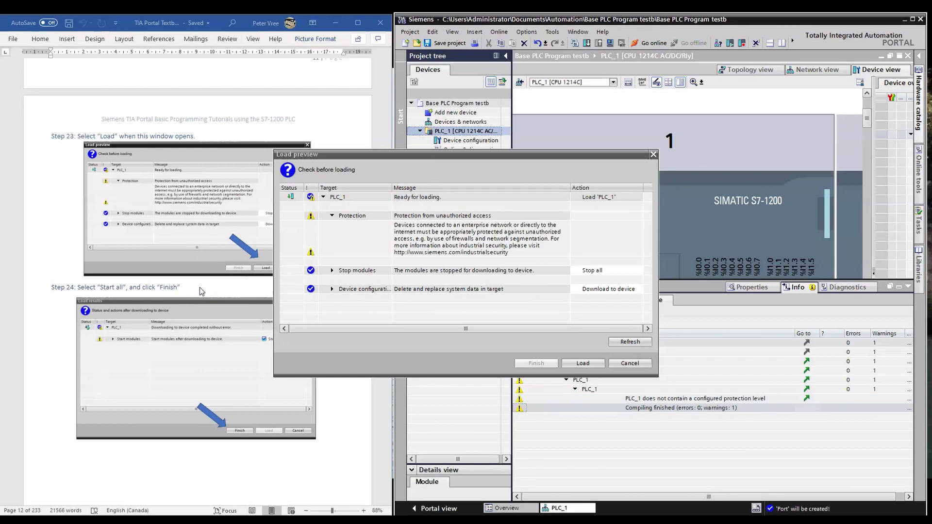
# Keep the Stop modules action at Stop all in the load preview and load the hardware configuration to PLC_1, following Step 23.
pyautogui.click(637, 270)
pyautogui.click(639, 273)
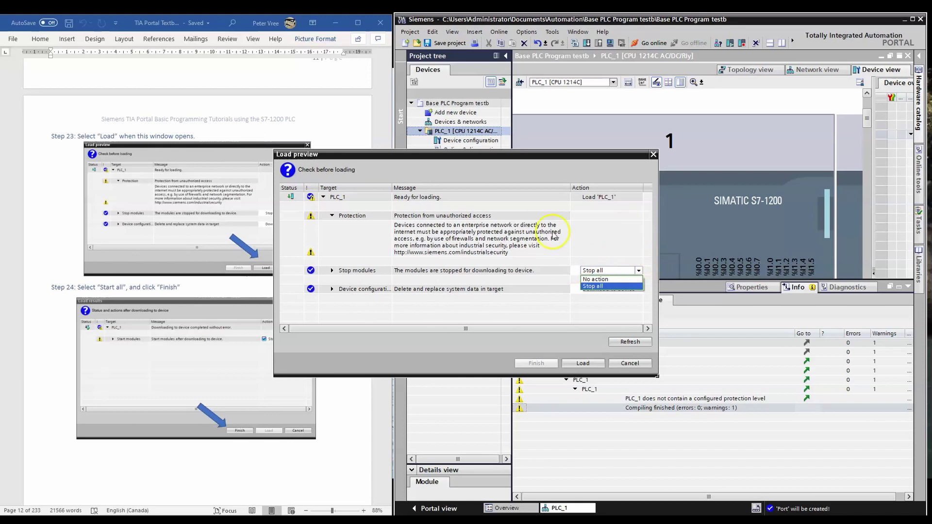
pyautogui.click(563, 247)
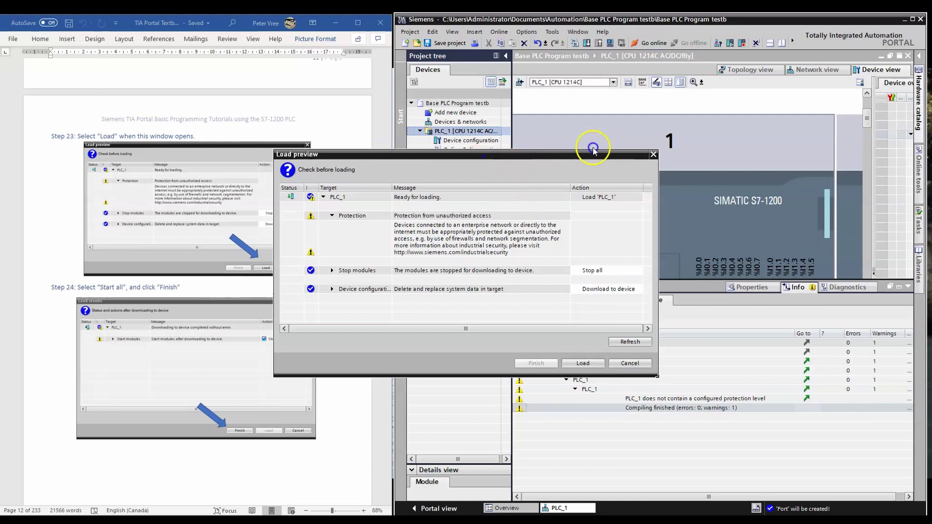
pyautogui.moveTo(454, 154); pyautogui.dragTo(567, 153)
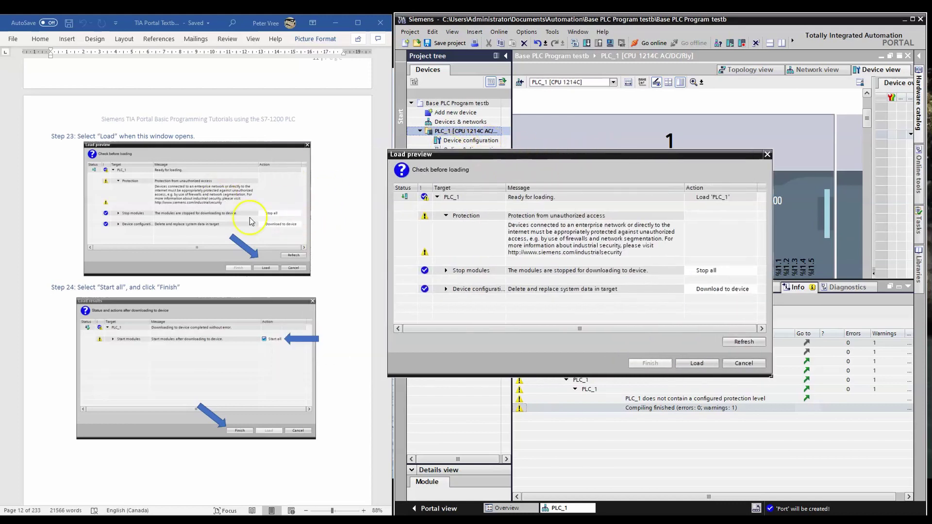
pyautogui.click(696, 363)
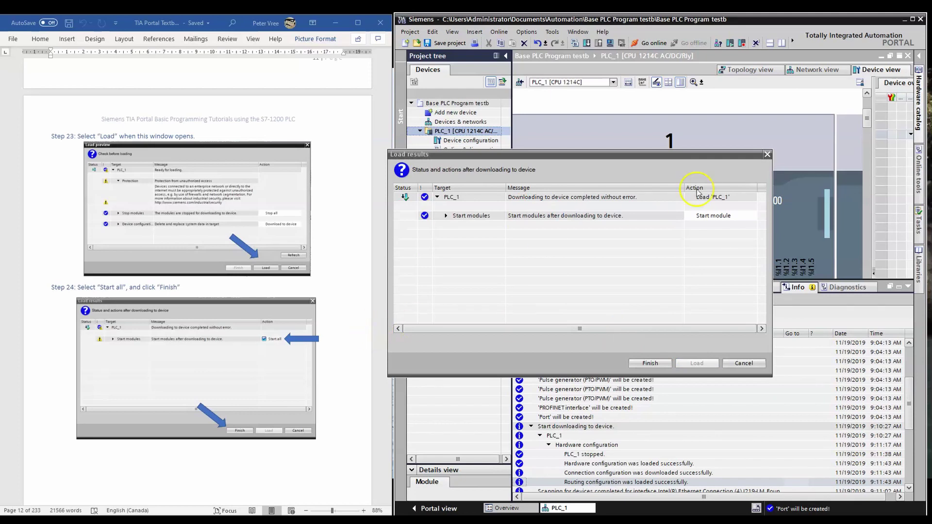
# Set the Start modules action to Start module in the load results and finish the download, following Step 24.
pyautogui.click(722, 218)
pyautogui.click(696, 219)
pyautogui.click(662, 230)
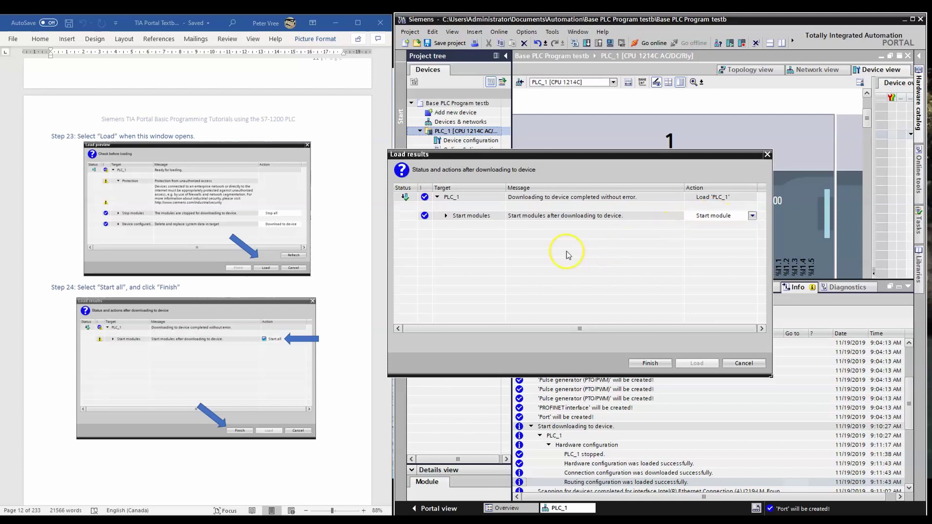
pyautogui.click(752, 216)
pyautogui.click(716, 225)
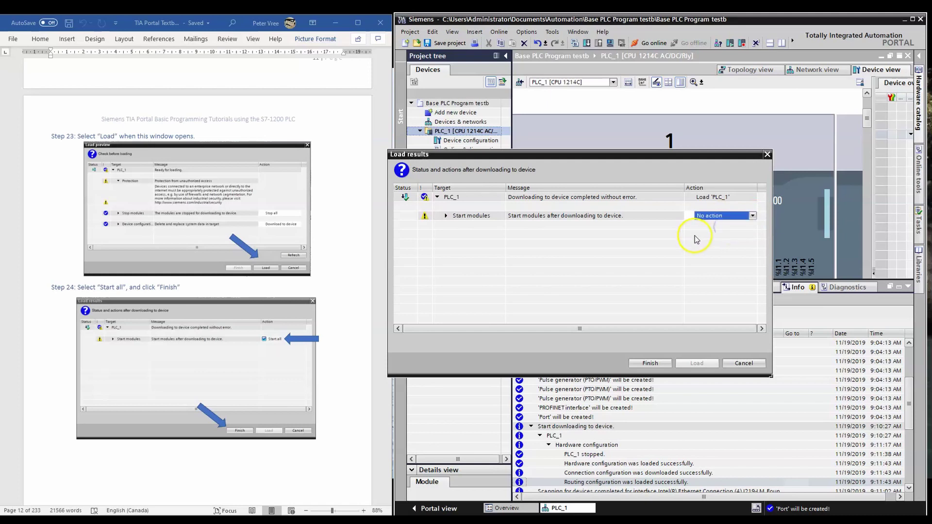
pyautogui.click(751, 216)
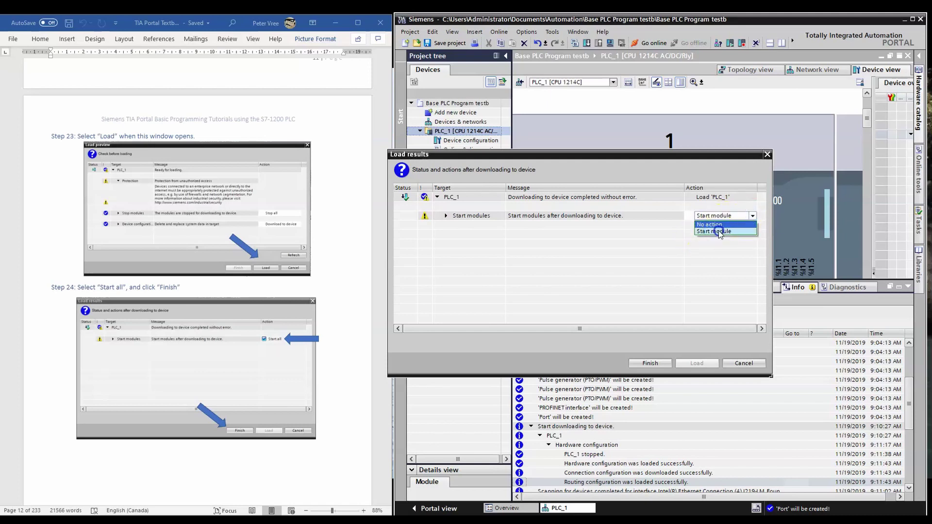
pyautogui.click(718, 231)
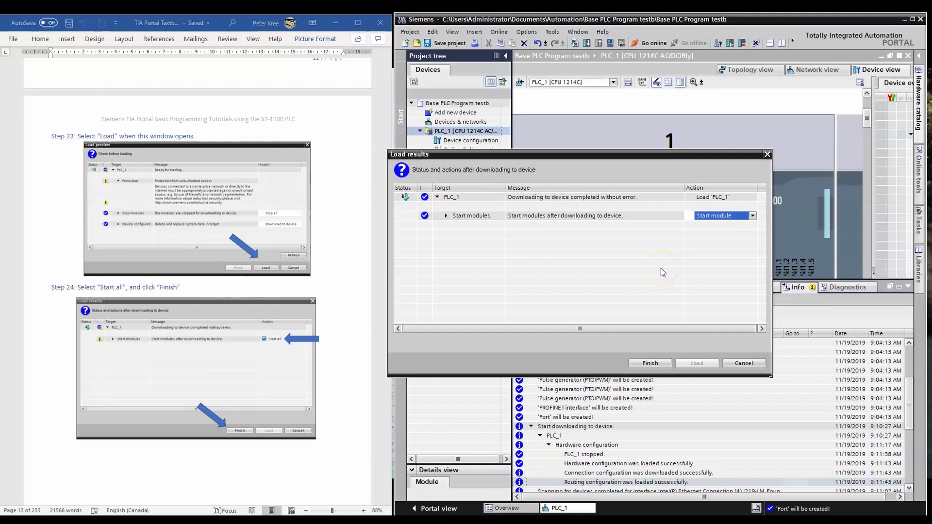
pyautogui.click(645, 364)
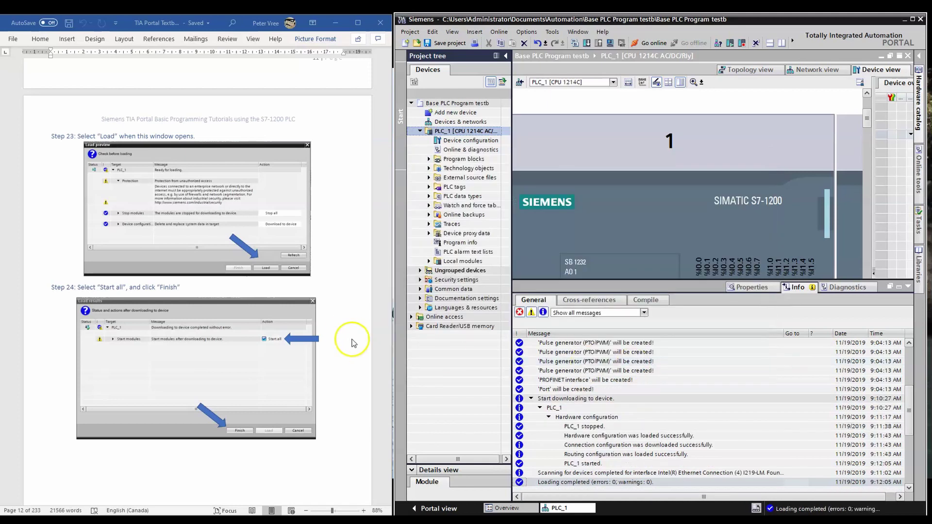
# Check the General messages for download errors or warnings against Step 25 of the textbook, and save the project.
pyautogui.click(343, 326)
pyautogui.scroll(-10, 342, 326)
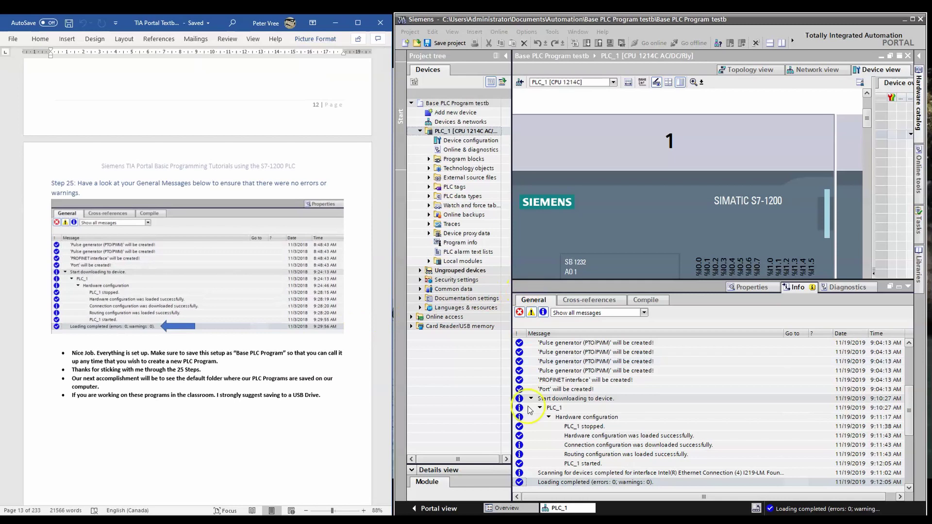
pyautogui.click(135, 335)
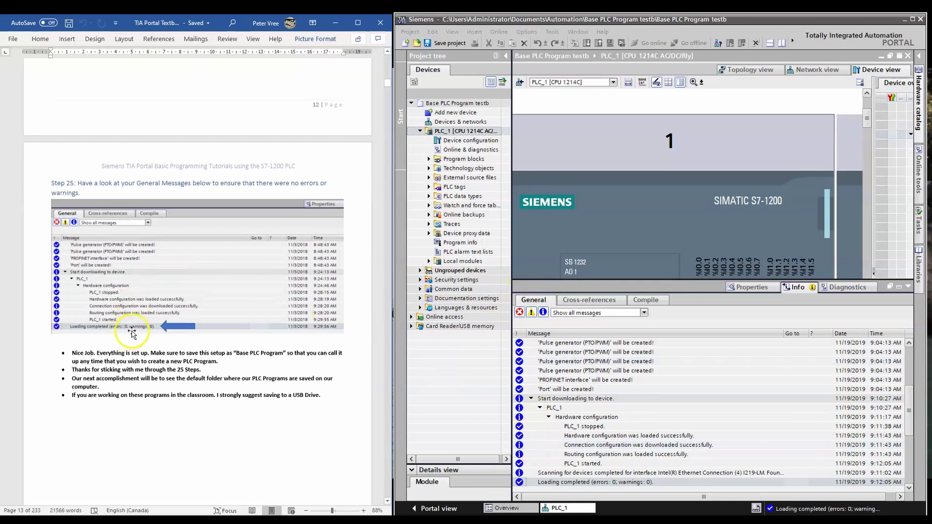
pyautogui.click(573, 509)
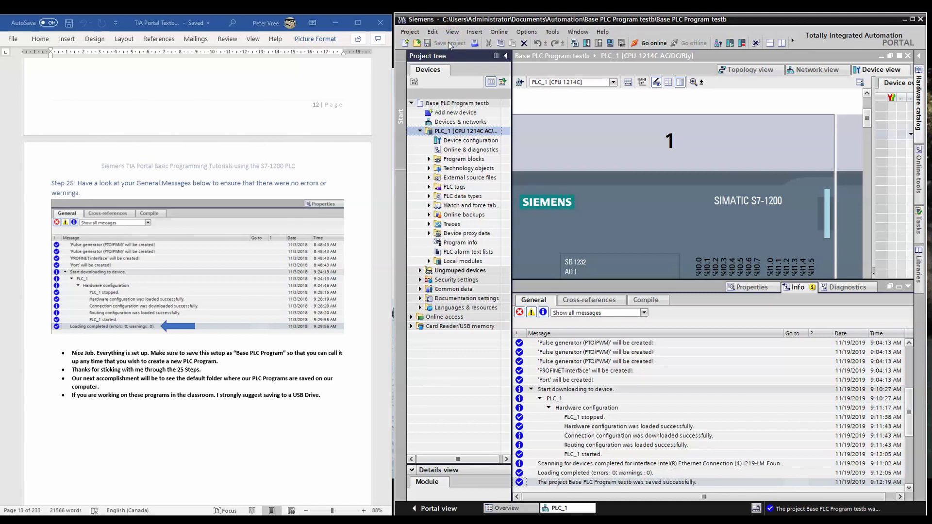
# Go to textbook section 2, which explains where Siemens TIA Portal V14 programs are stored on the computer.
pyautogui.click(307, 446)
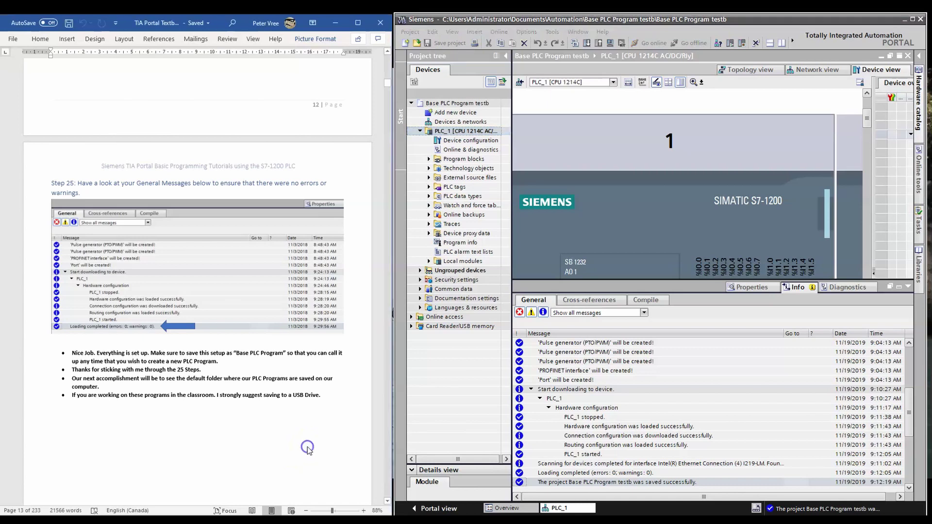
pyautogui.scroll(-10, 310, 441)
pyautogui.scroll(-7, 312, 432)
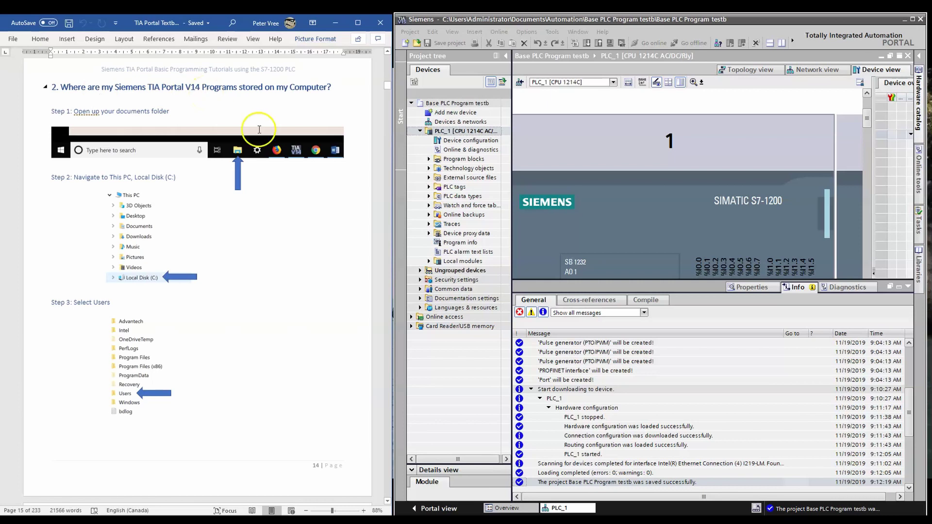
# Collapse the inspector window and examine the I/O addresses of the CPU 1214C and the SM 1234 module in the device view.
pyautogui.click(908, 287)
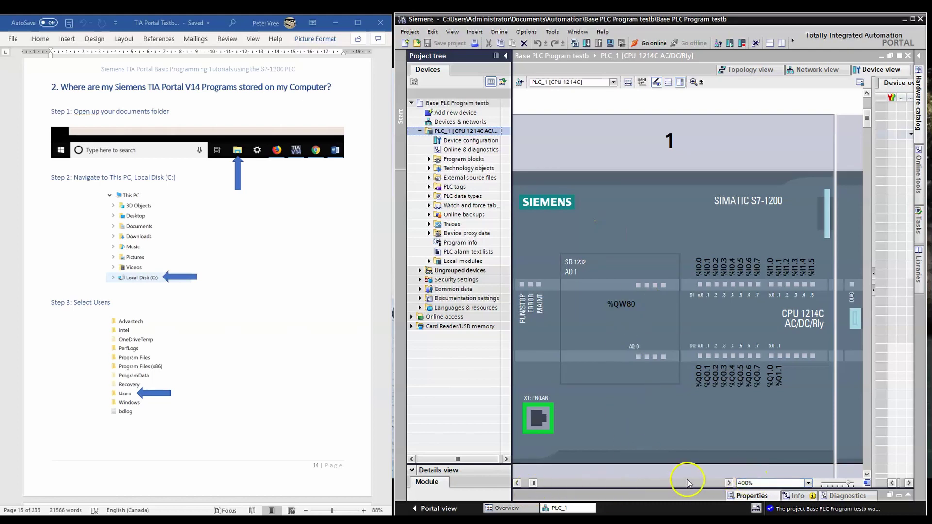
pyautogui.click(728, 483)
pyautogui.moveTo(728, 484); pyautogui.dragTo(728, 484)
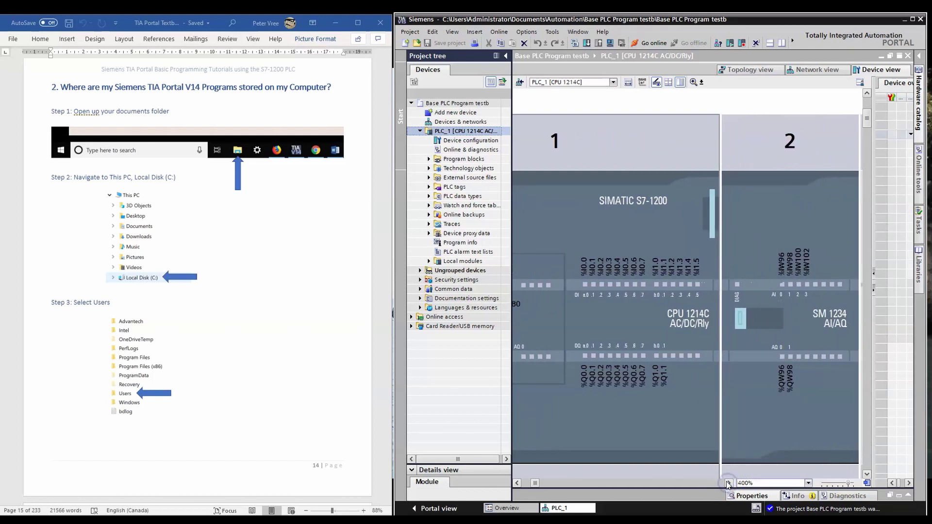
# Open the project's Devices & networks view and the table showing all PLC tags of PLC_1.
pyautogui.doubleClick(461, 122)
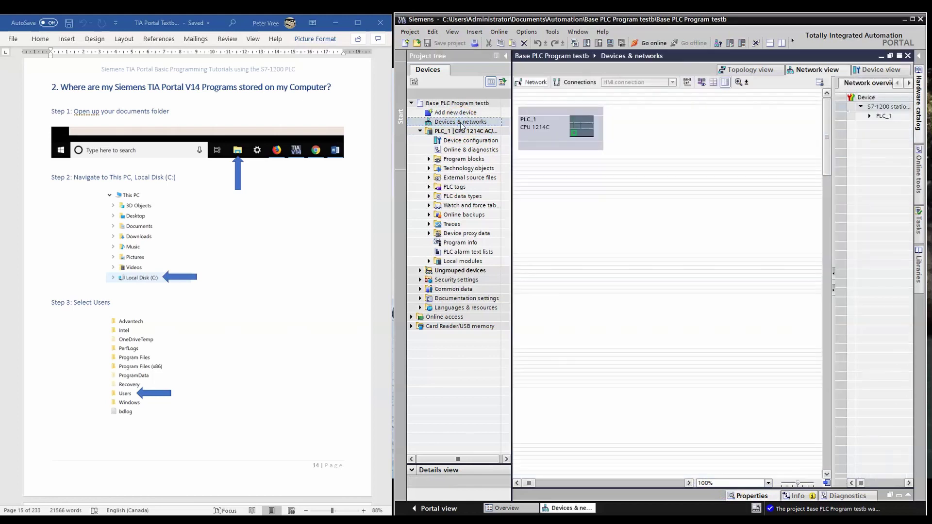
pyautogui.click(561, 145)
pyautogui.click(428, 186)
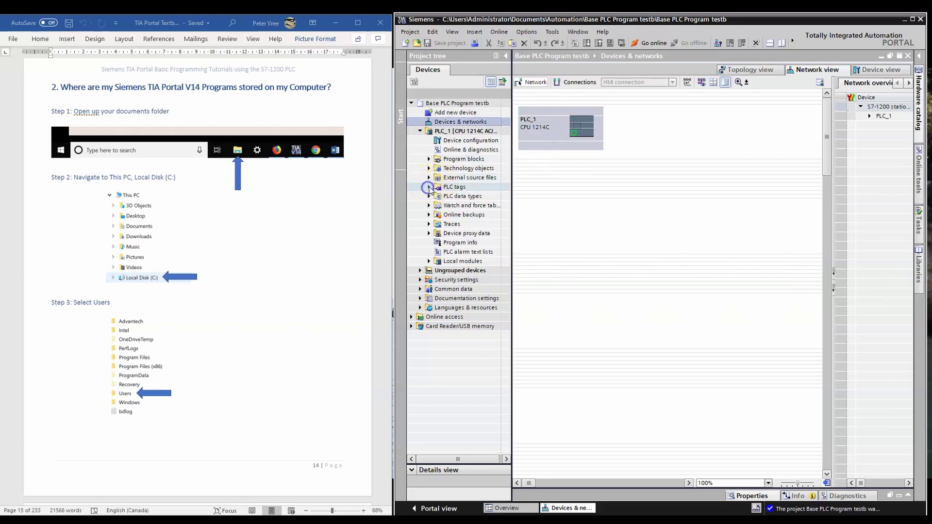
pyautogui.doubleClick(449, 196)
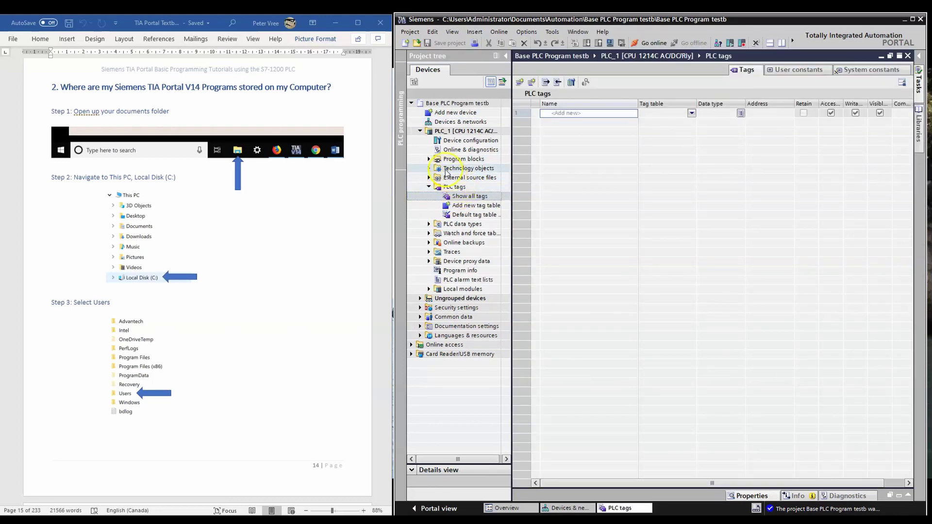
# Expand the program blocks of PLC_1 and open the Main [OB1] block.
pyautogui.click(428, 159)
pyautogui.click(463, 178)
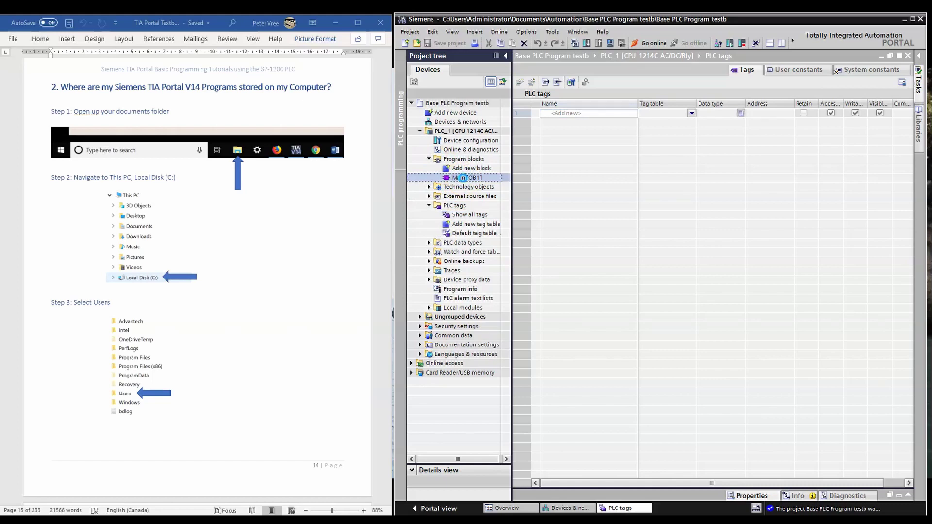
pyautogui.doubleClick(463, 178)
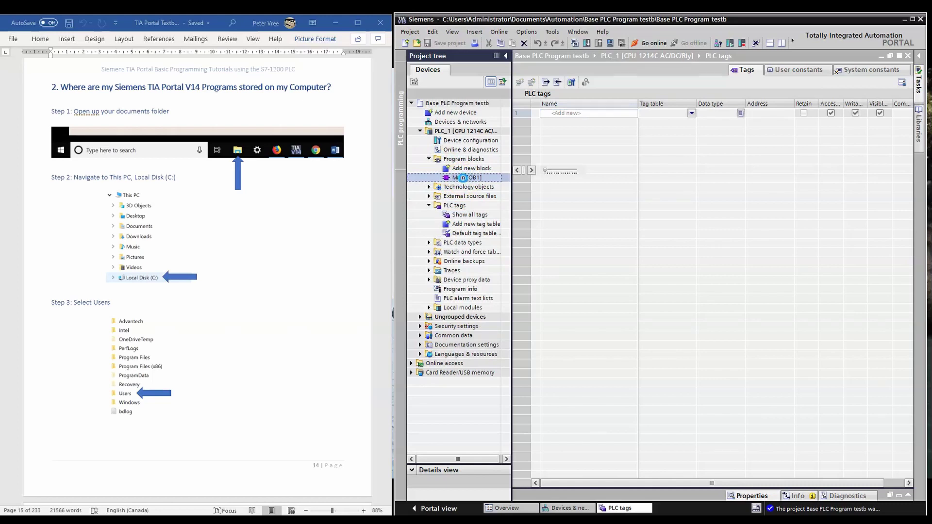